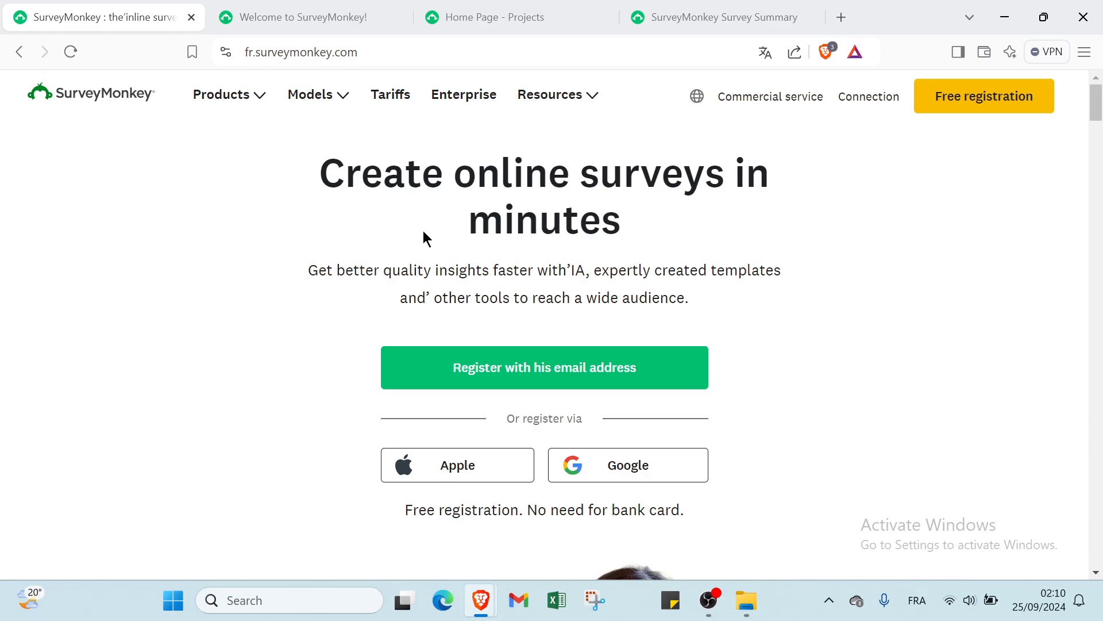
Examine the SurveyMonkey homepage from the sign-up options through the trusted companies and all-in-one platform sections, ending back at the sign-up options
{"action": "scroll", "coordinate": [423, 230], "scroll_direction": "down", "scroll_amount": 8}
{"action": "scroll", "coordinate": [447, 295], "scroll_direction": "down", "scroll_amount": 1}
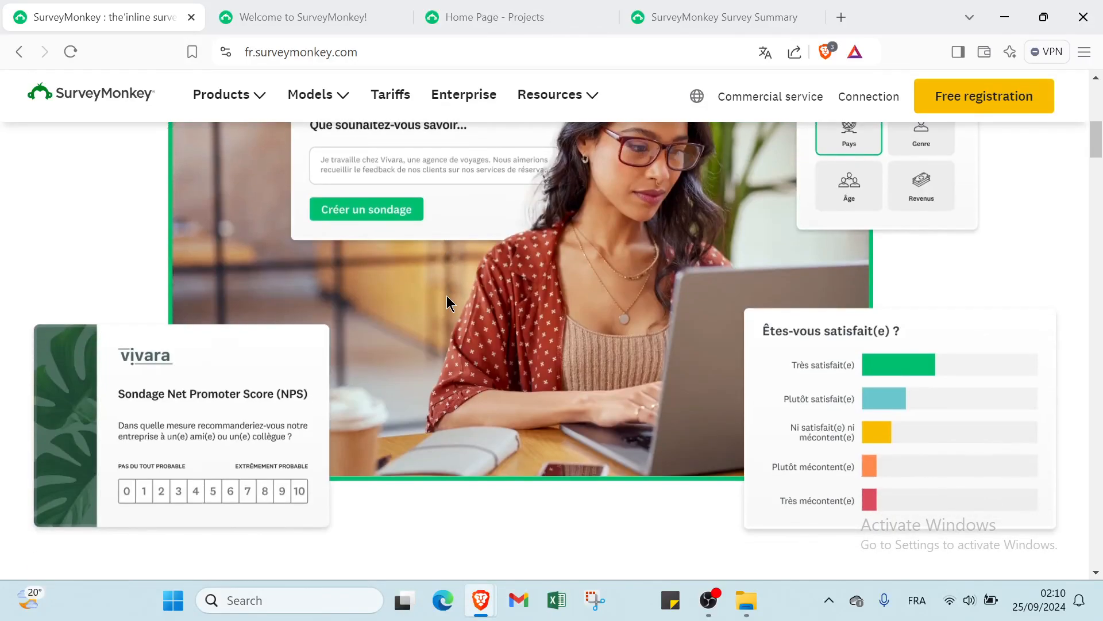
{"action": "scroll", "coordinate": [446, 295], "scroll_direction": "up", "scroll_amount": 1}
{"action": "scroll", "coordinate": [446, 294], "scroll_direction": "down", "scroll_amount": 2}
{"action": "scroll", "coordinate": [446, 293], "scroll_direction": "down", "scroll_amount": 2}
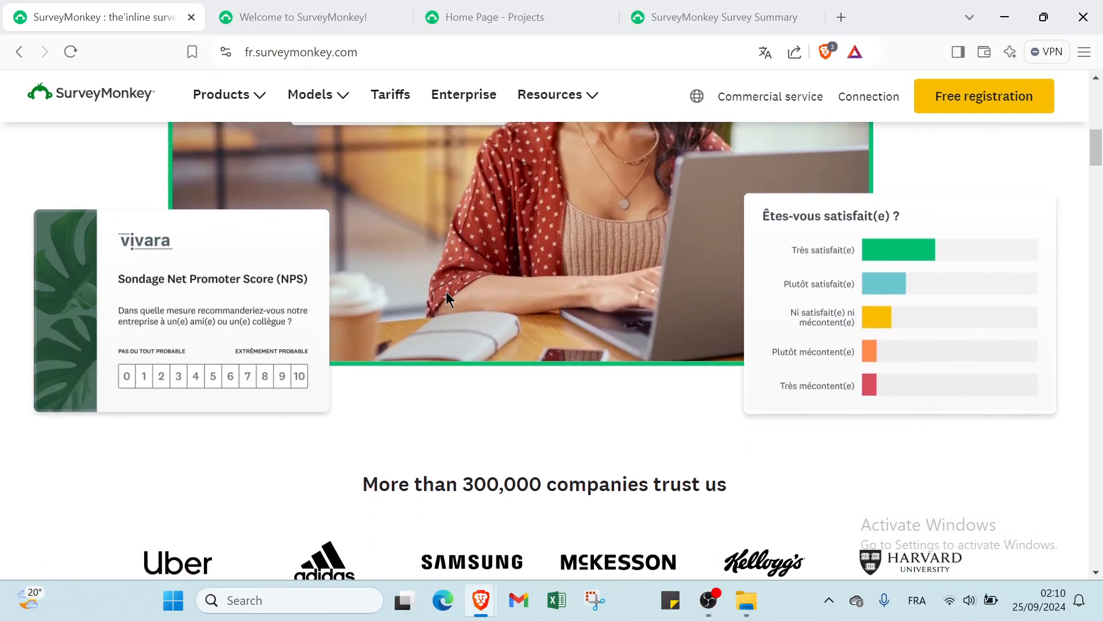
{"action": "scroll", "coordinate": [444, 288], "scroll_direction": "down", "scroll_amount": 5}
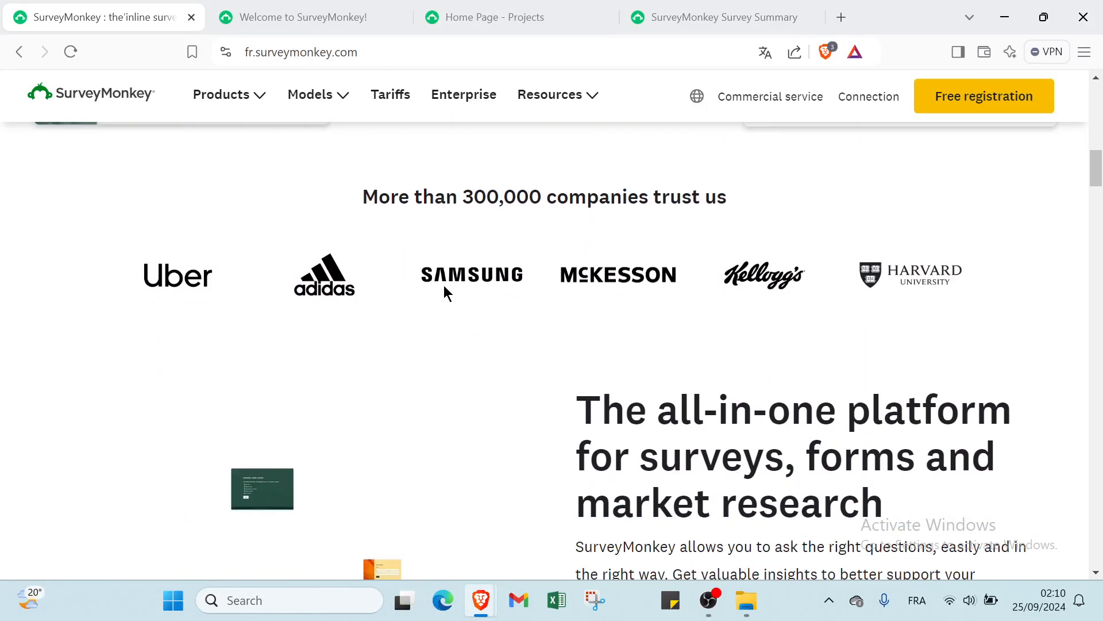
{"action": "scroll", "coordinate": [444, 285], "scroll_direction": "down", "scroll_amount": 1}
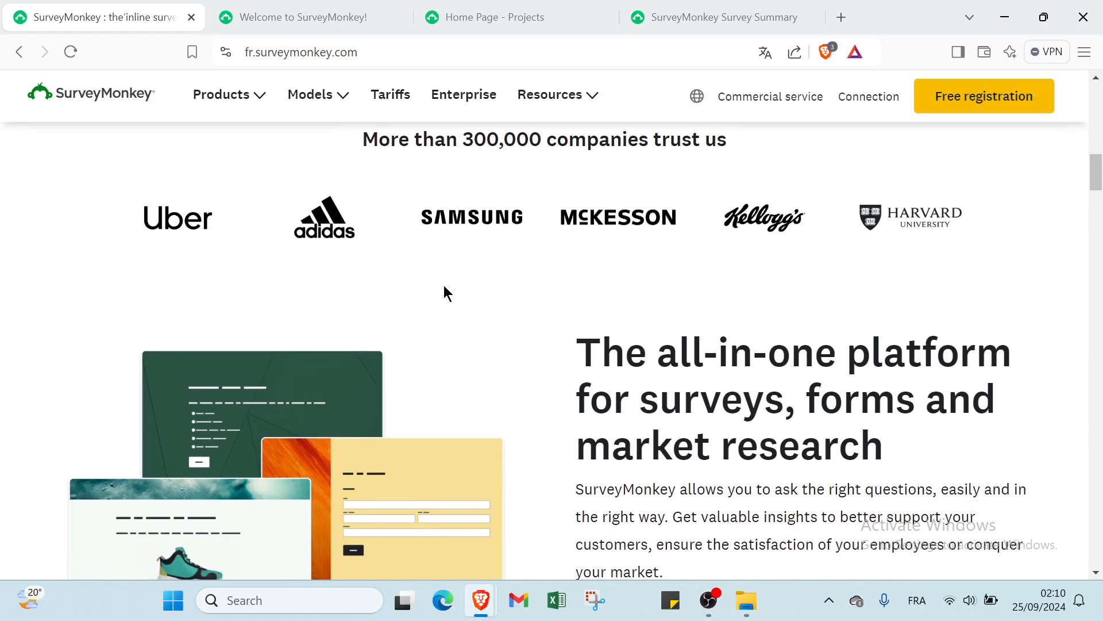
{"action": "scroll", "coordinate": [443, 284], "scroll_direction": "down", "scroll_amount": 4}
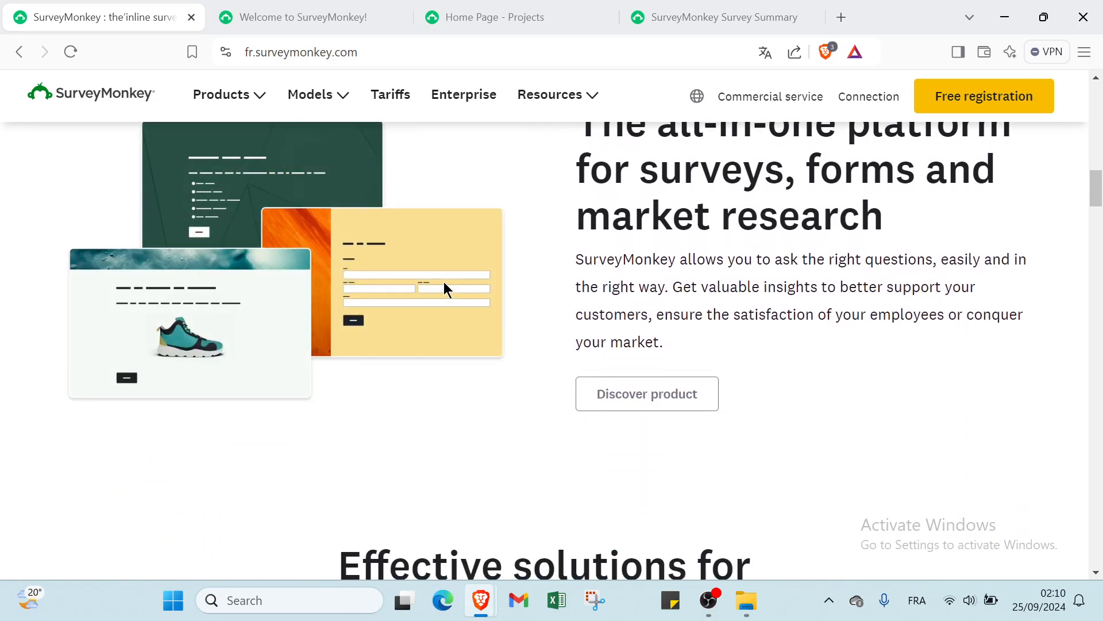
{"action": "scroll", "coordinate": [445, 282], "scroll_direction": "down", "scroll_amount": 2}
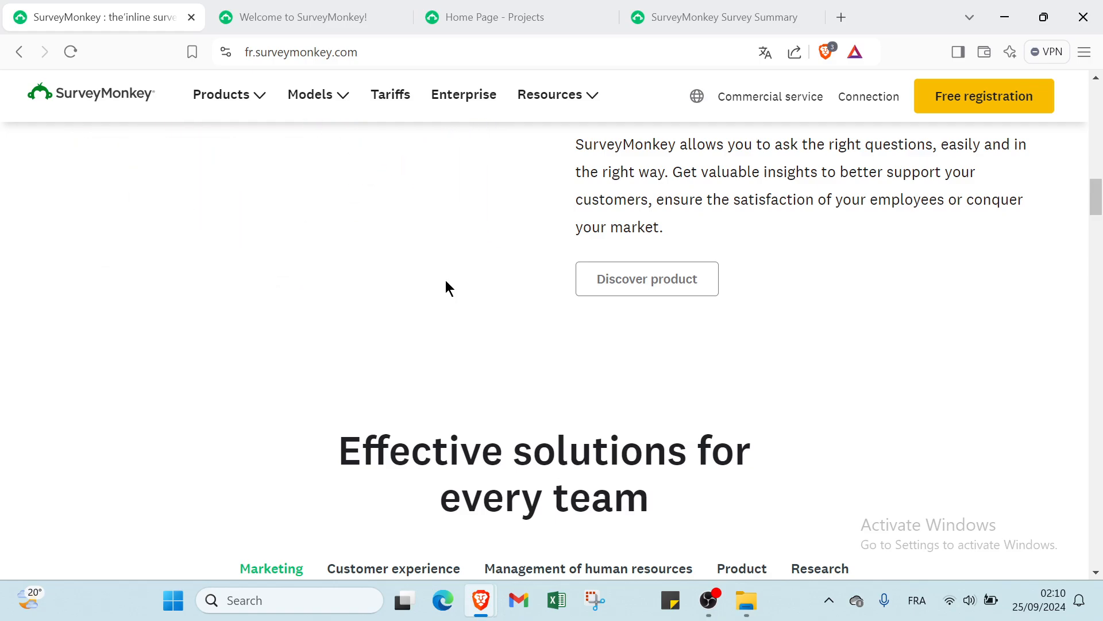
{"action": "scroll", "coordinate": [479, 225], "scroll_direction": "up", "scroll_amount": 4}
{"action": "scroll", "coordinate": [481, 231], "scroll_direction": "up", "scroll_amount": 4}
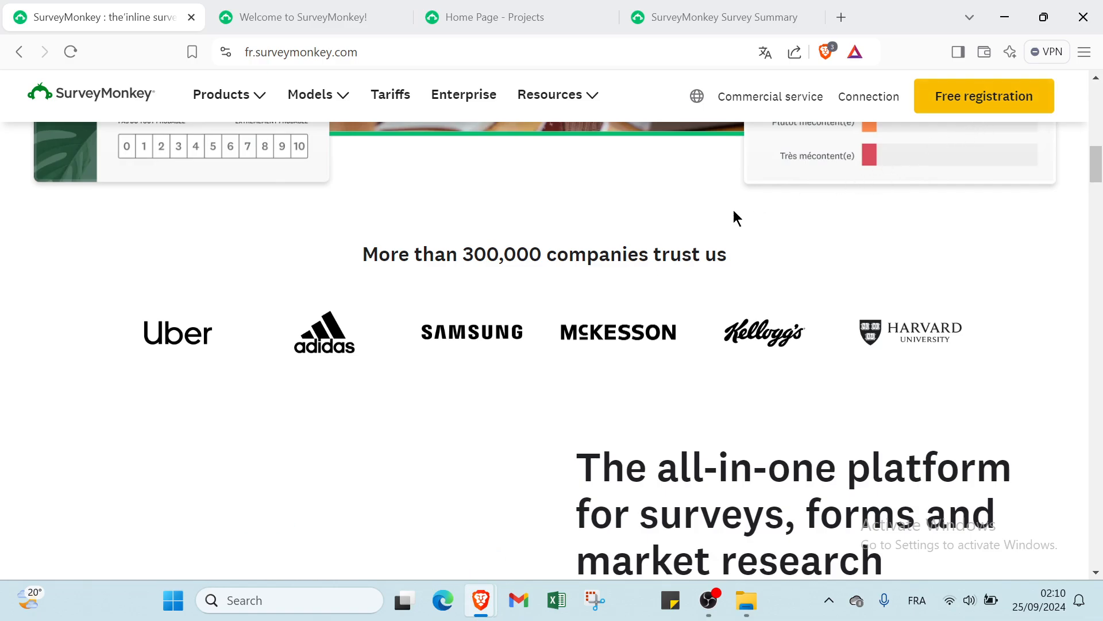
{"action": "scroll", "coordinate": [691, 222], "scroll_direction": "up", "scroll_amount": 10}
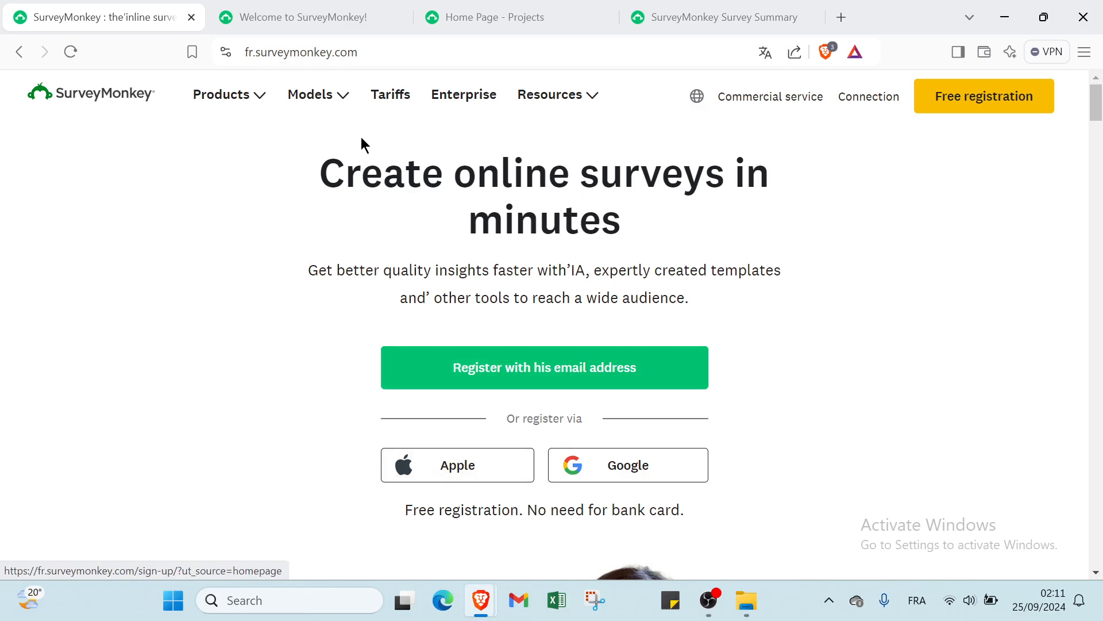
View the welcome page's usage choices and the account home page's options for starting a survey
{"action": "left_click", "coordinate": [302, 19]}
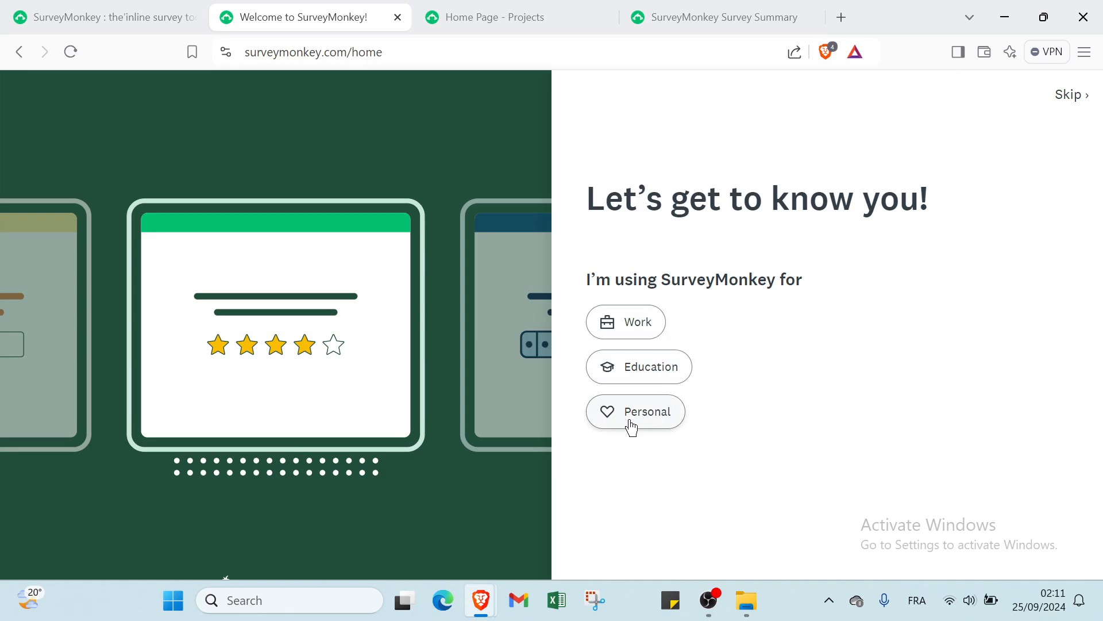
{"action": "left_click", "coordinate": [539, 23]}
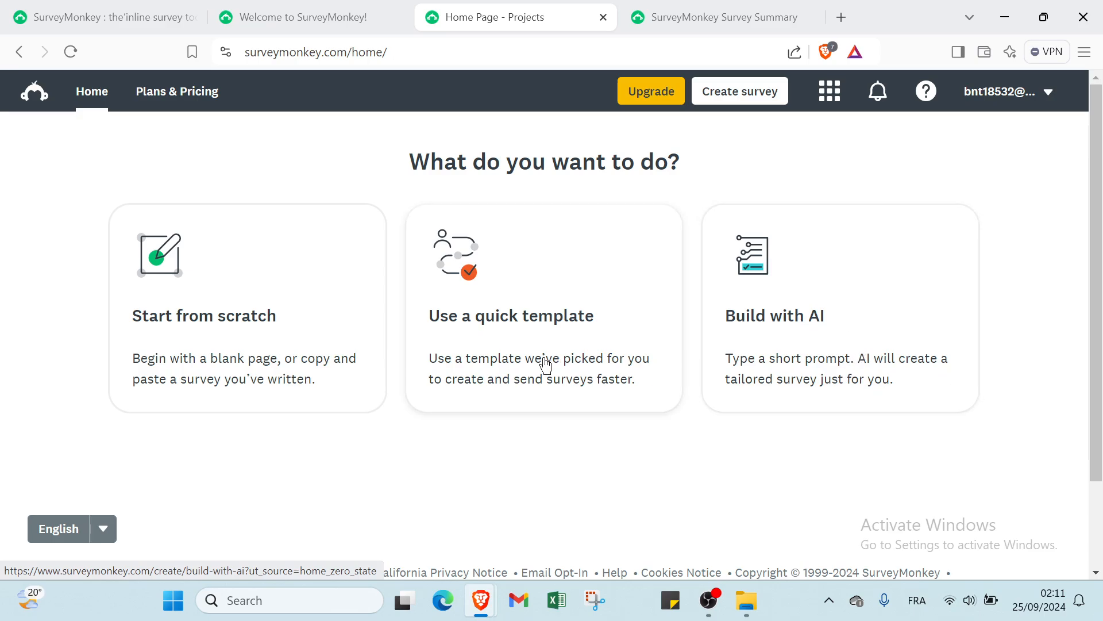
{"action": "scroll", "coordinate": [460, 361], "scroll_direction": "down", "scroll_amount": 2}
{"action": "scroll", "coordinate": [356, 333], "scroll_direction": "up", "scroll_amount": 2}
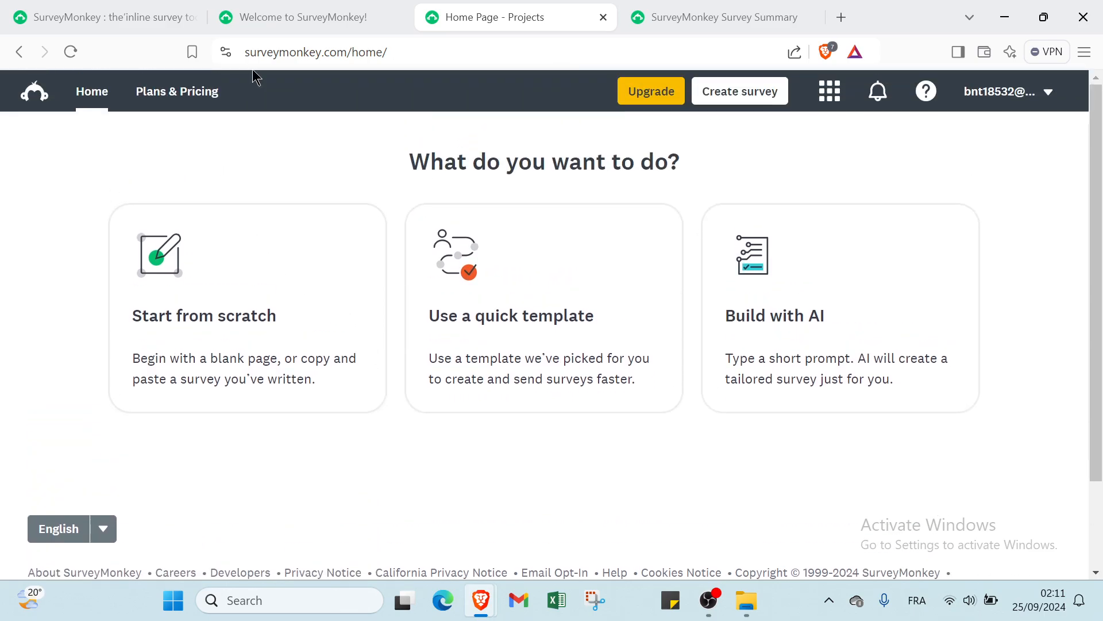
Examine the untitled survey's summary page, including its progress stages, status and response collectors
{"action": "left_click", "coordinate": [698, 15]}
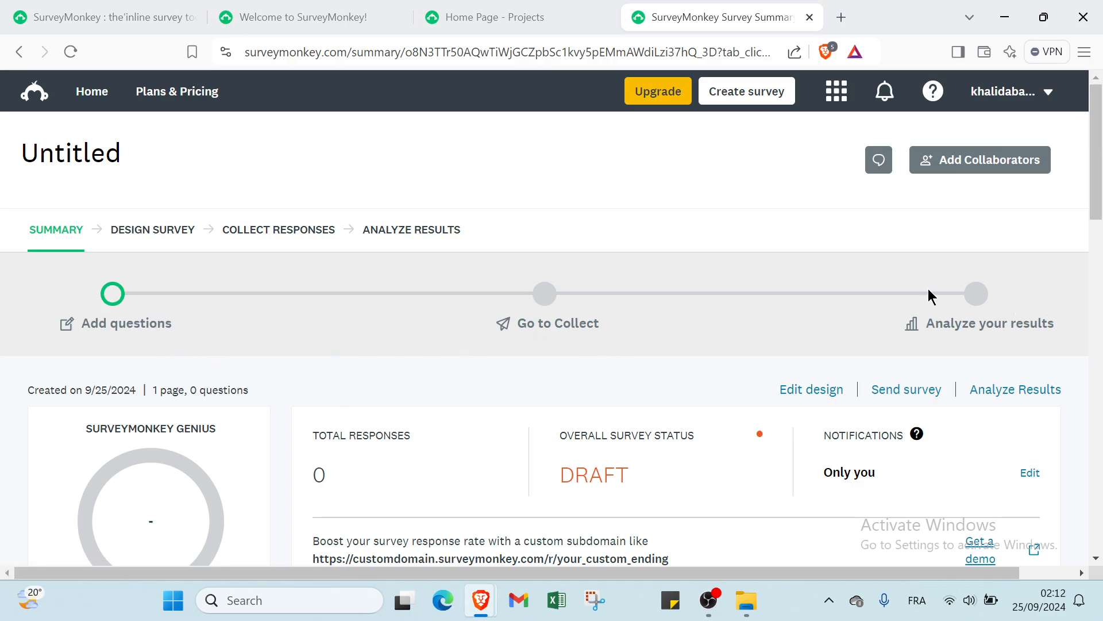
{"action": "scroll", "coordinate": [616, 318], "scroll_direction": "down", "scroll_amount": 4}
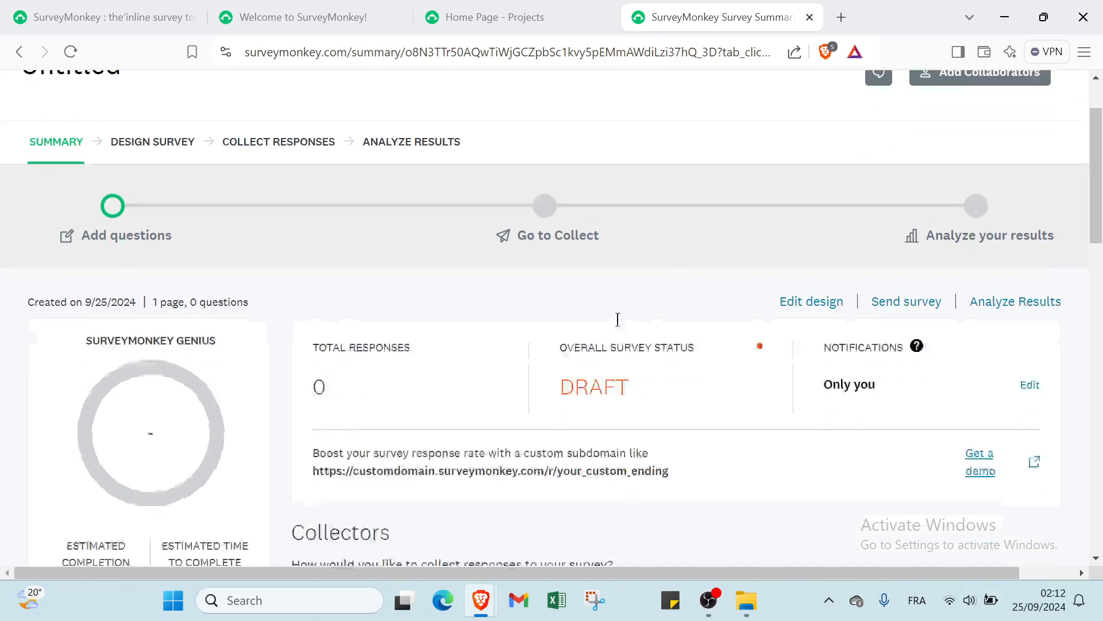
{"action": "scroll", "coordinate": [577, 296], "scroll_direction": "up", "scroll_amount": 4}
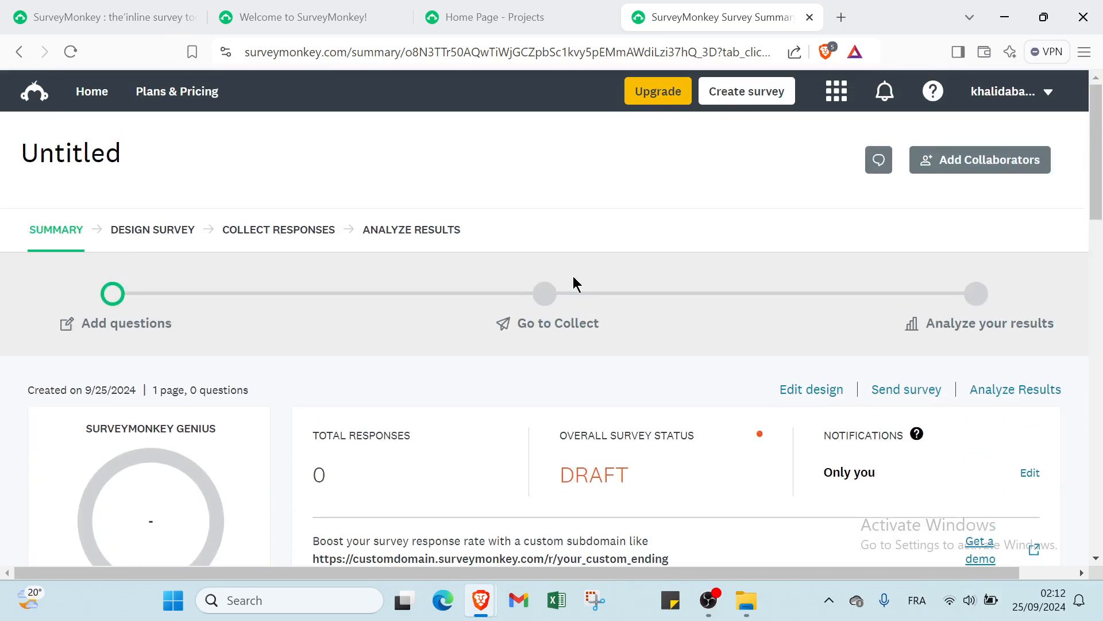
{"action": "scroll", "coordinate": [573, 276], "scroll_direction": "down", "scroll_amount": 4}
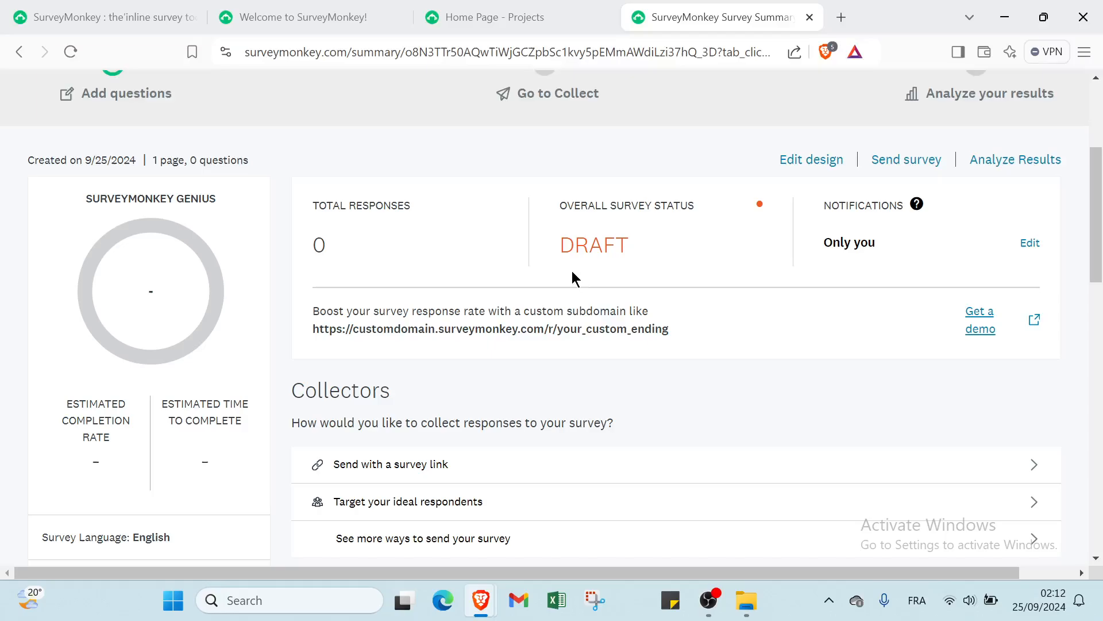
Return to the SurveyMonkey homepage and read through the platform overview and the marketing solutions for teams
{"action": "left_click", "coordinate": [196, 20]}
{"action": "scroll", "coordinate": [426, 219], "scroll_direction": "down", "scroll_amount": 8}
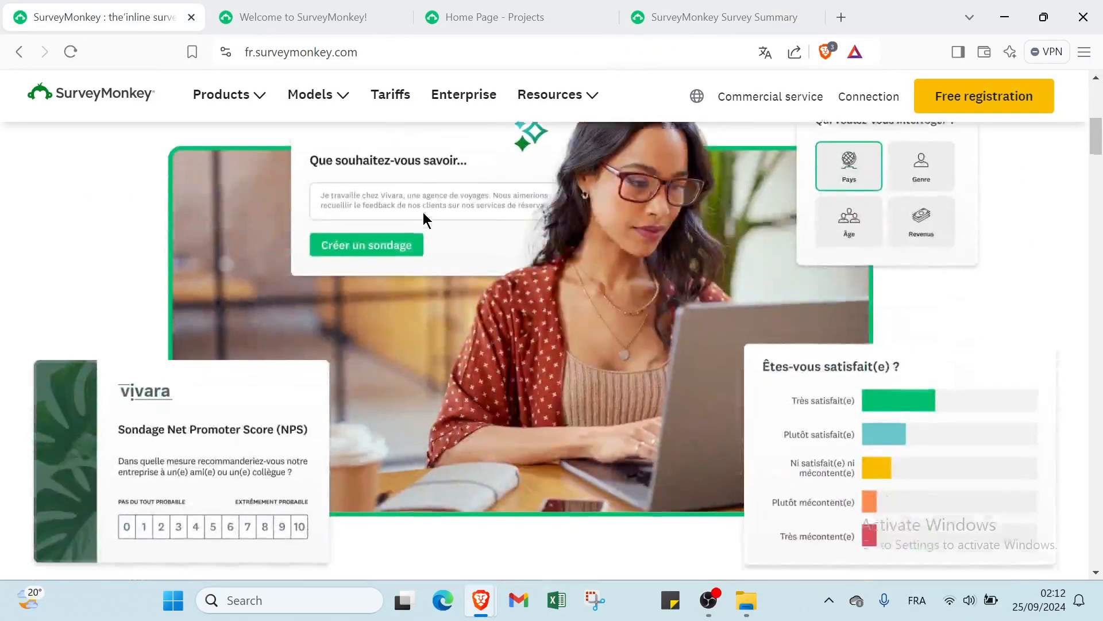
{"action": "scroll", "coordinate": [423, 213], "scroll_direction": "down", "scroll_amount": 8}
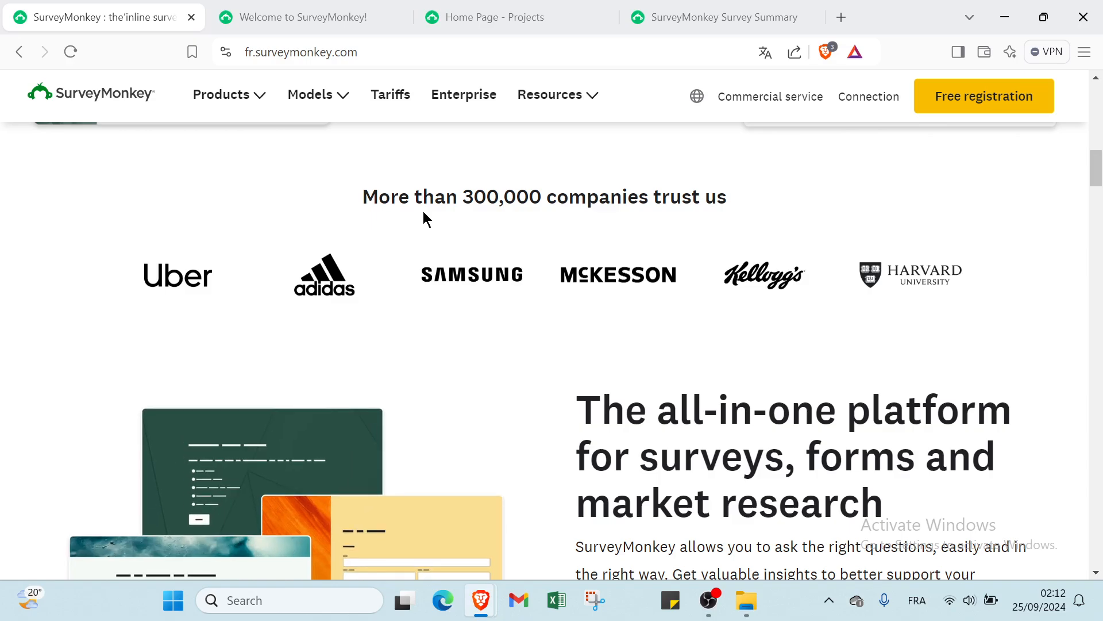
{"action": "scroll", "coordinate": [358, 80], "scroll_direction": "down", "scroll_amount": 3}
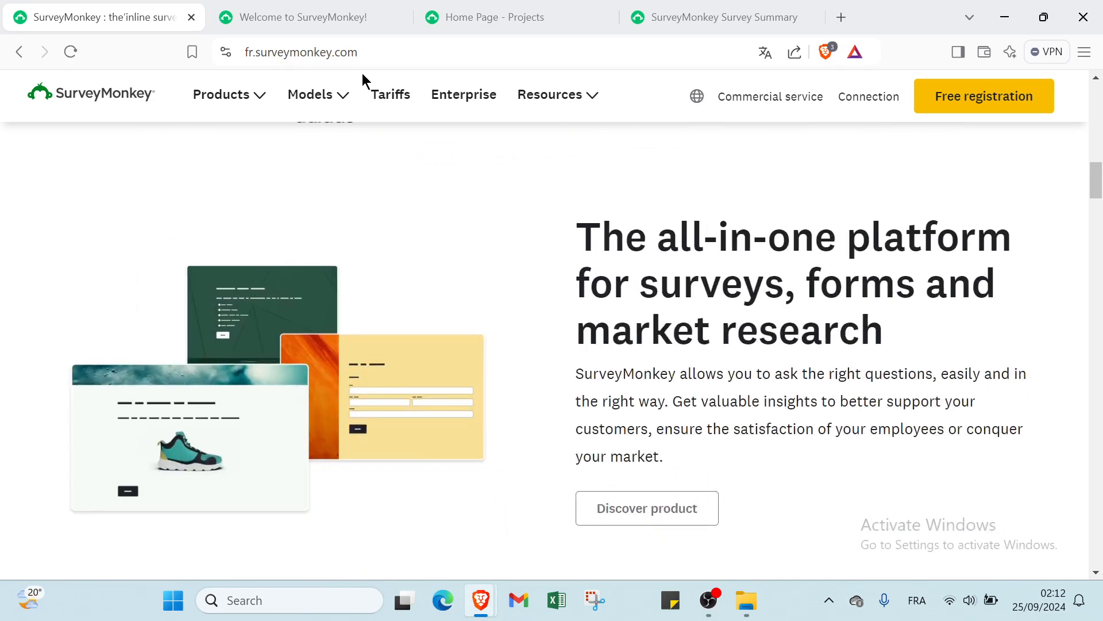
{"action": "scroll", "coordinate": [362, 73], "scroll_direction": "down", "scroll_amount": 2}
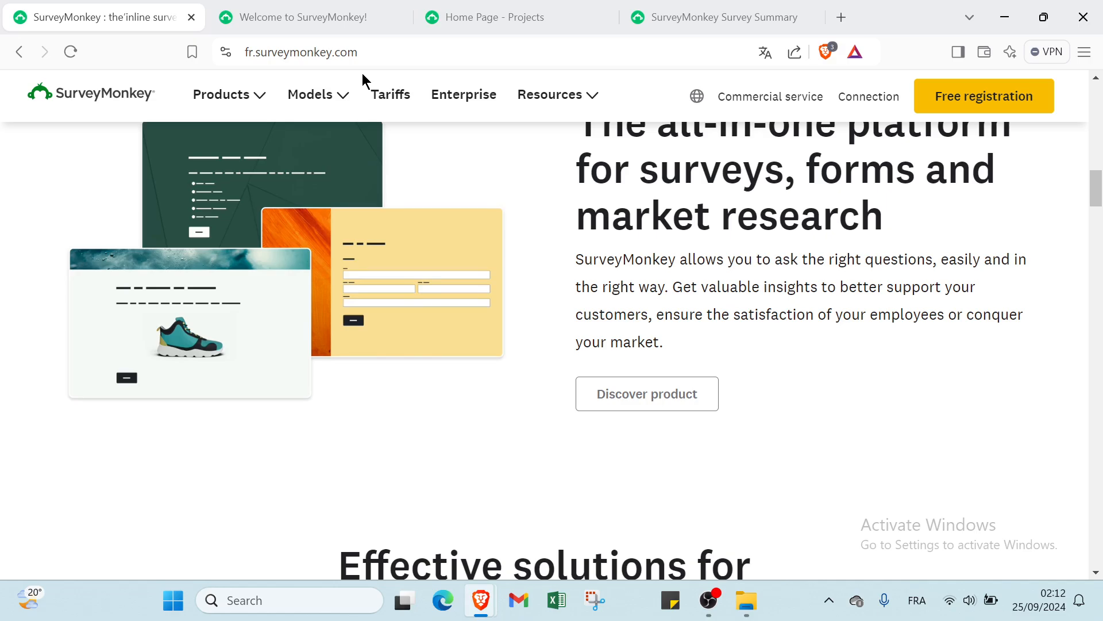
{"action": "scroll", "coordinate": [362, 74], "scroll_direction": "down", "scroll_amount": 2}
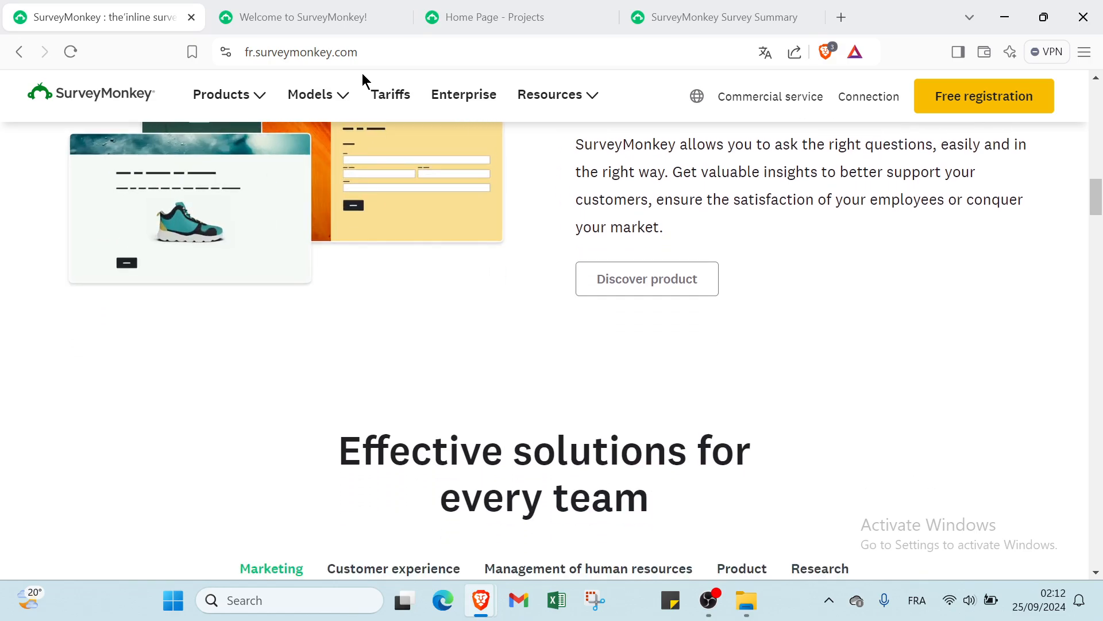
{"action": "scroll", "coordinate": [362, 74], "scroll_direction": "down", "scroll_amount": 1}
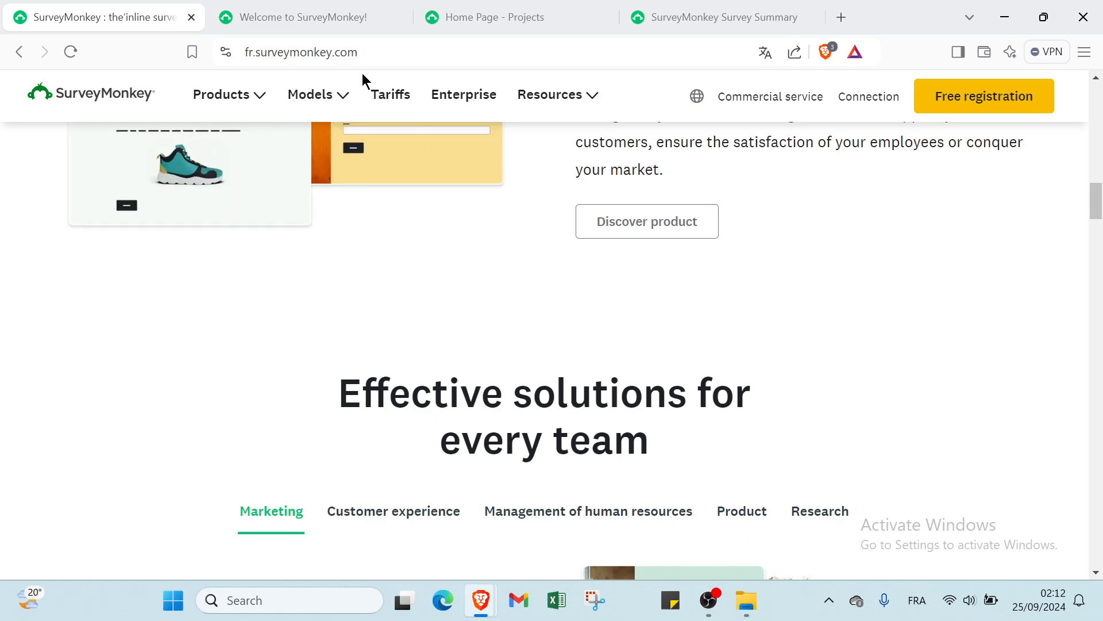
{"action": "scroll", "coordinate": [362, 74], "scroll_direction": "down", "scroll_amount": 3}
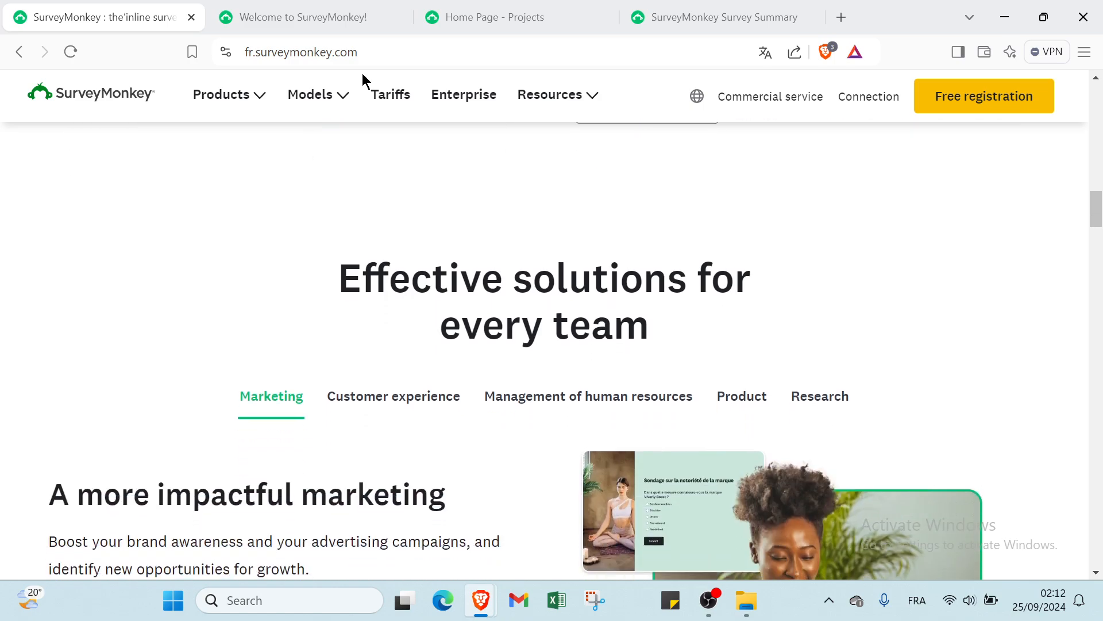
{"action": "scroll", "coordinate": [362, 74], "scroll_direction": "down", "scroll_amount": 2}
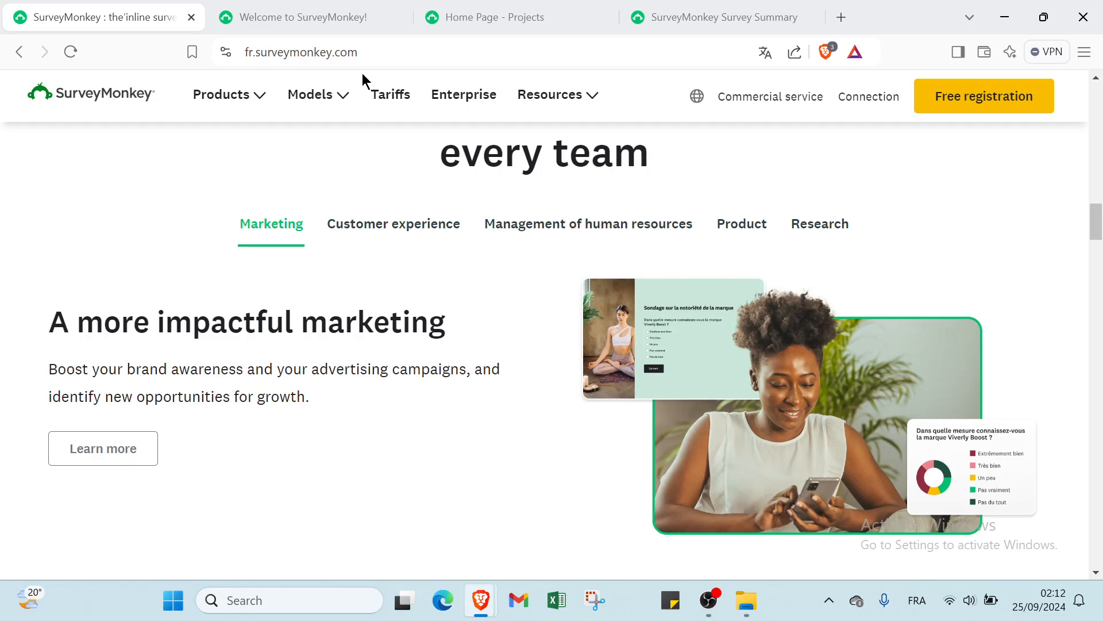
Review the homepage's ready-made models, AI and audience features, subscription plans and customer ratings, and return to the sign-up options
{"action": "scroll", "coordinate": [362, 75], "scroll_direction": "down", "scroll_amount": 8}
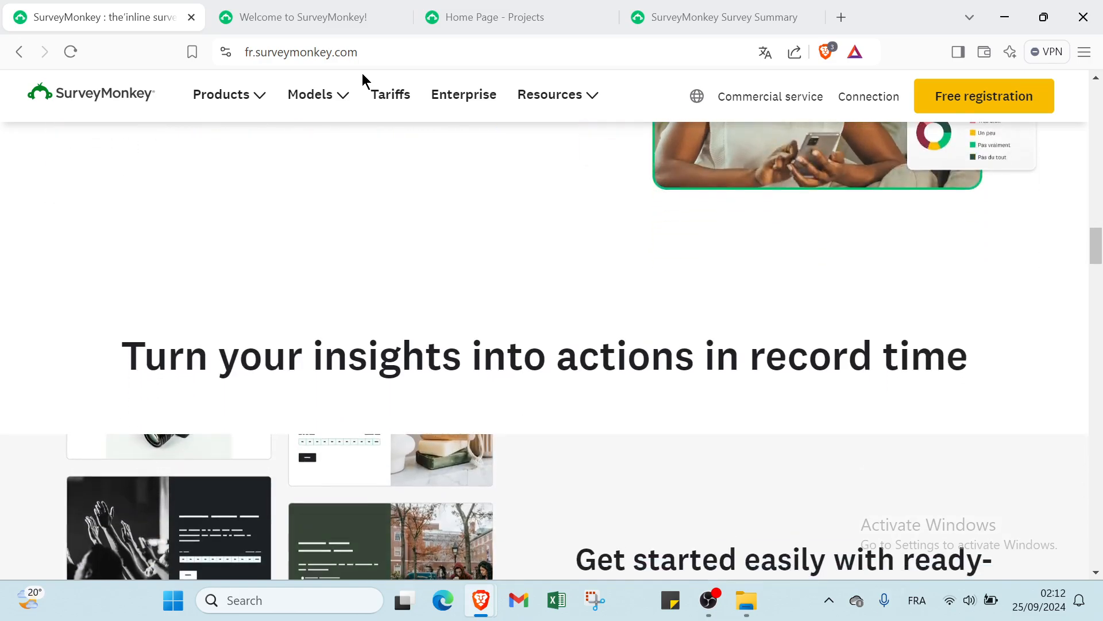
{"action": "scroll", "coordinate": [363, 74], "scroll_direction": "down", "scroll_amount": 2}
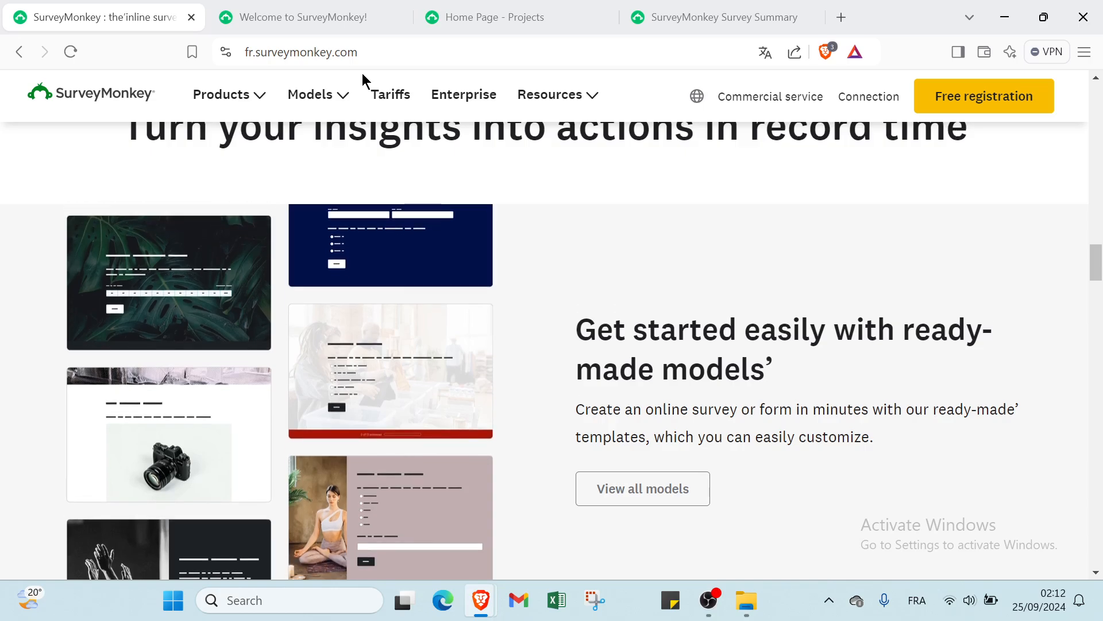
{"action": "scroll", "coordinate": [362, 74], "scroll_direction": "down", "scroll_amount": 5}
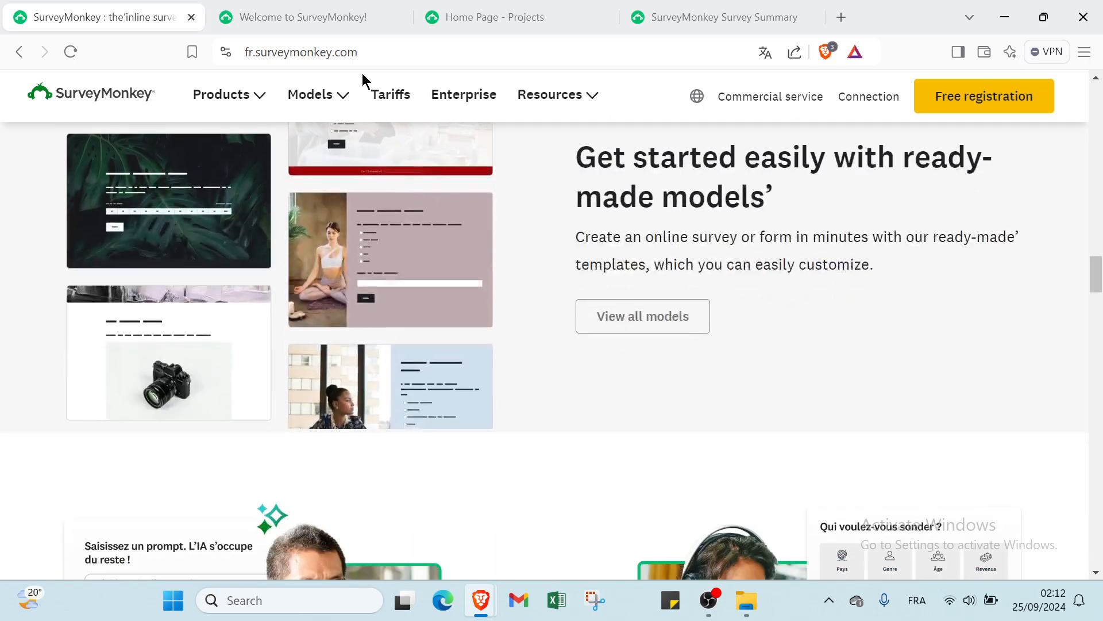
{"action": "scroll", "coordinate": [363, 74], "scroll_direction": "down", "scroll_amount": 8}
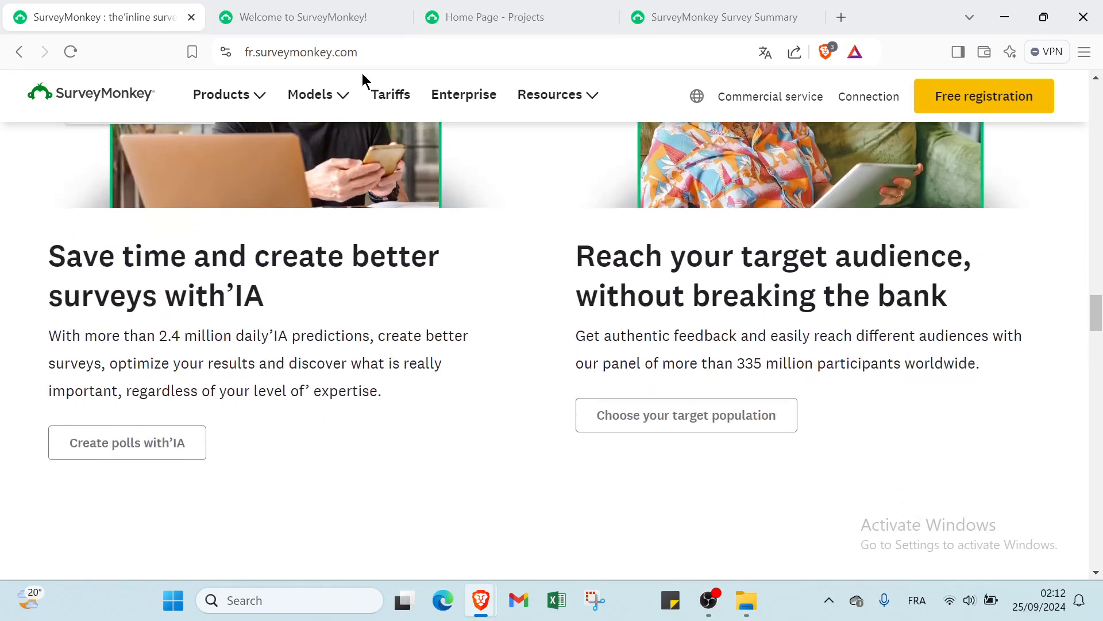
{"action": "scroll", "coordinate": [362, 73], "scroll_direction": "down", "scroll_amount": 9}
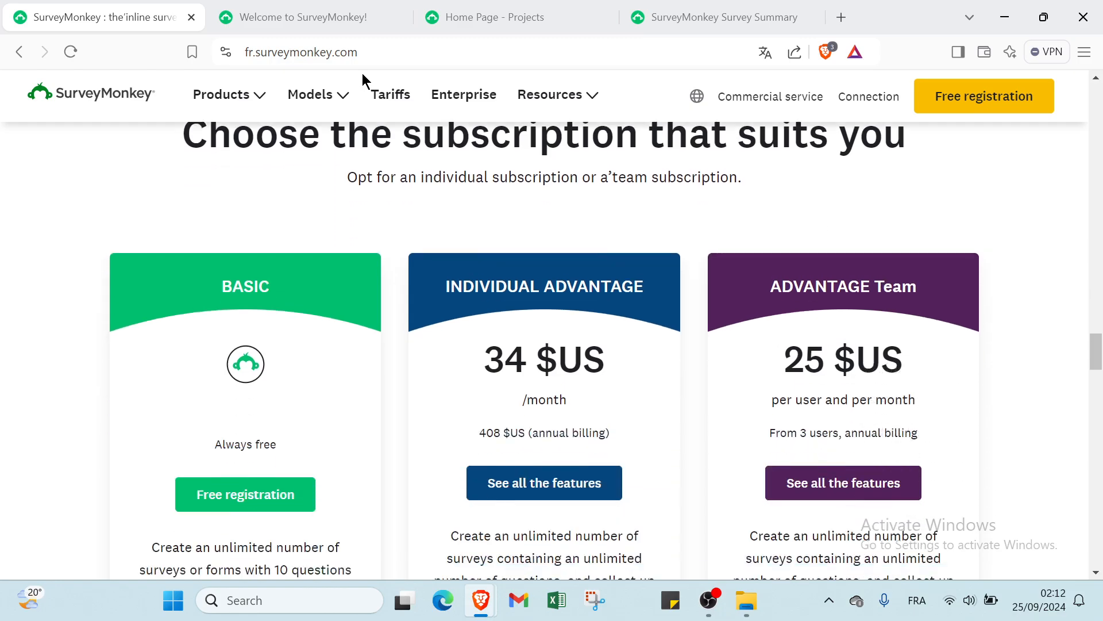
{"action": "scroll", "coordinate": [363, 73], "scroll_direction": "down", "scroll_amount": 7}
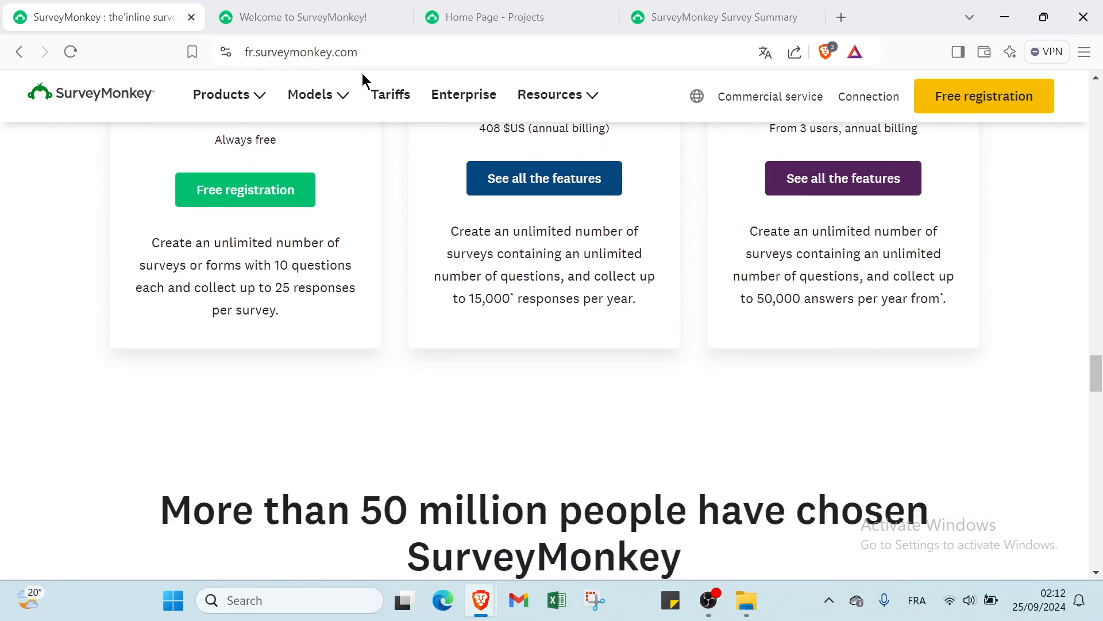
{"action": "scroll", "coordinate": [362, 74], "scroll_direction": "down", "scroll_amount": 3}
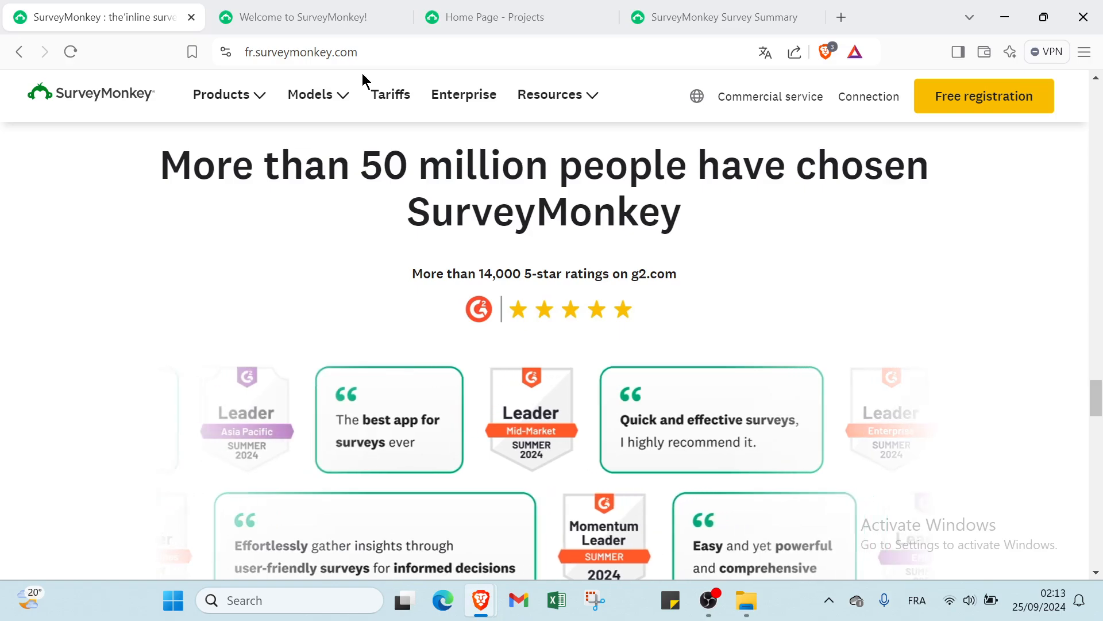
{"action": "scroll", "coordinate": [362, 73], "scroll_direction": "down", "scroll_amount": 1}
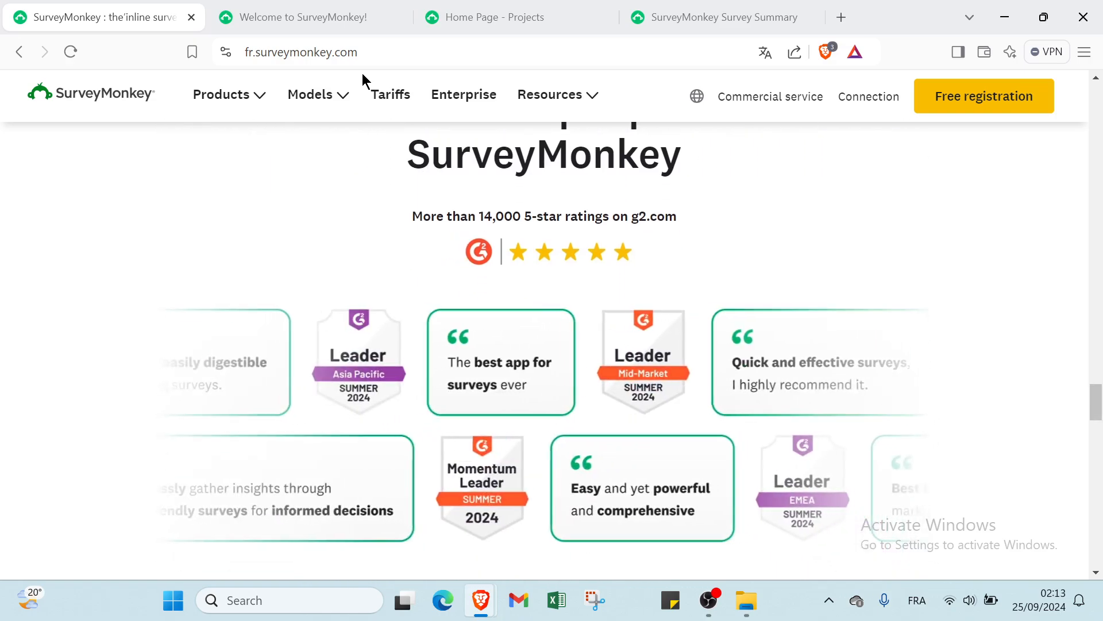
{"action": "scroll", "coordinate": [362, 74], "scroll_direction": "down", "scroll_amount": 3}
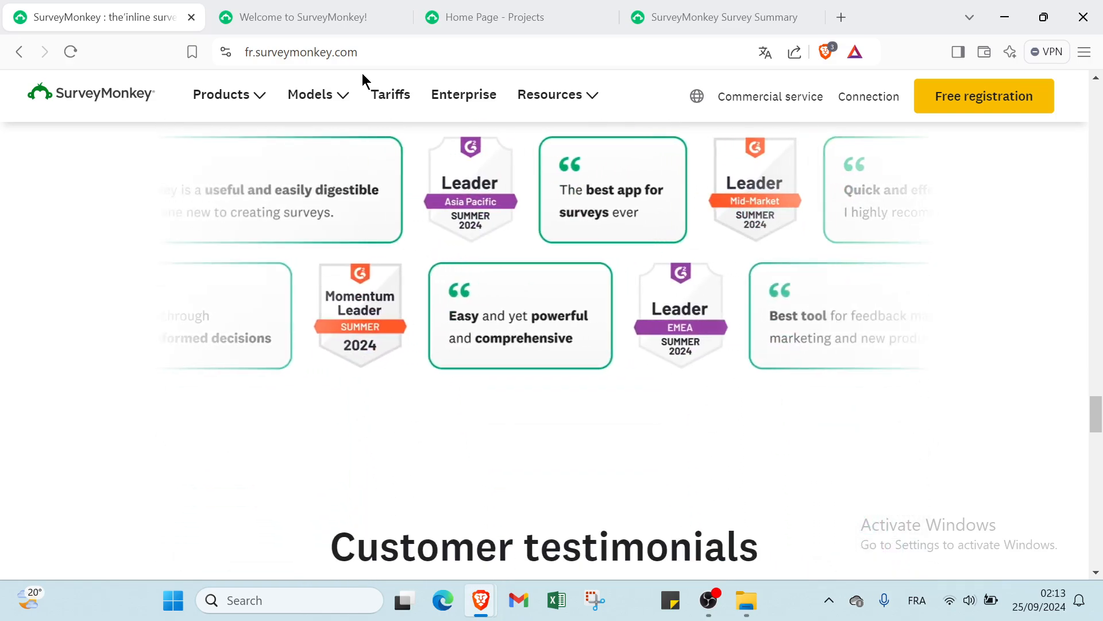
{"action": "scroll", "coordinate": [363, 73], "scroll_direction": "up", "scroll_amount": 10}
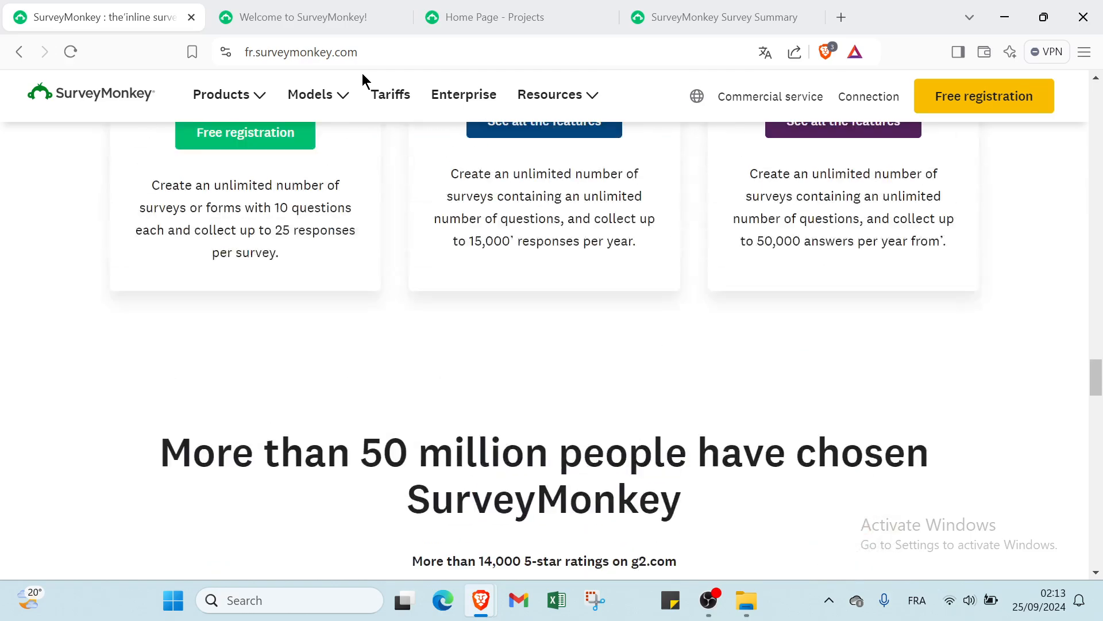
{"action": "scroll", "coordinate": [926, 344], "scroll_direction": "up", "scroll_amount": 6}
{"action": "left_click_drag", "start_coordinate": [1095, 350], "coordinate": [1099, 92]}
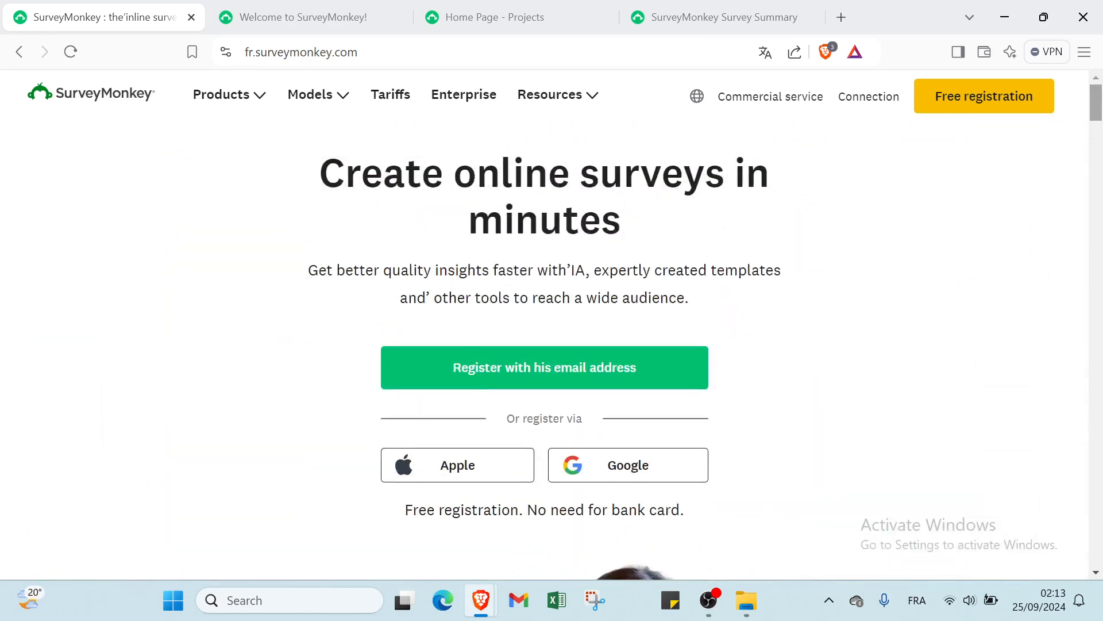
Reopen the untitled survey's summary page and show its title and stage navigation
{"action": "left_click", "coordinate": [726, 14]}
{"action": "scroll", "coordinate": [418, 264], "scroll_direction": "up", "scroll_amount": 4}
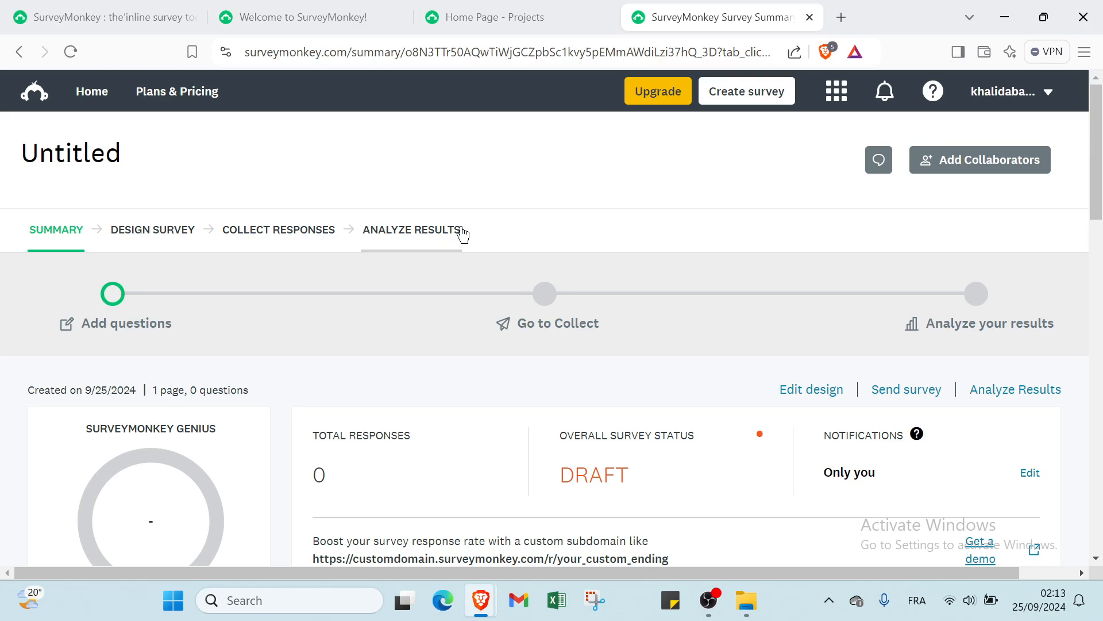
Review the starting points offered for a new survey and start one from scratch
{"action": "left_click", "coordinate": [738, 95]}
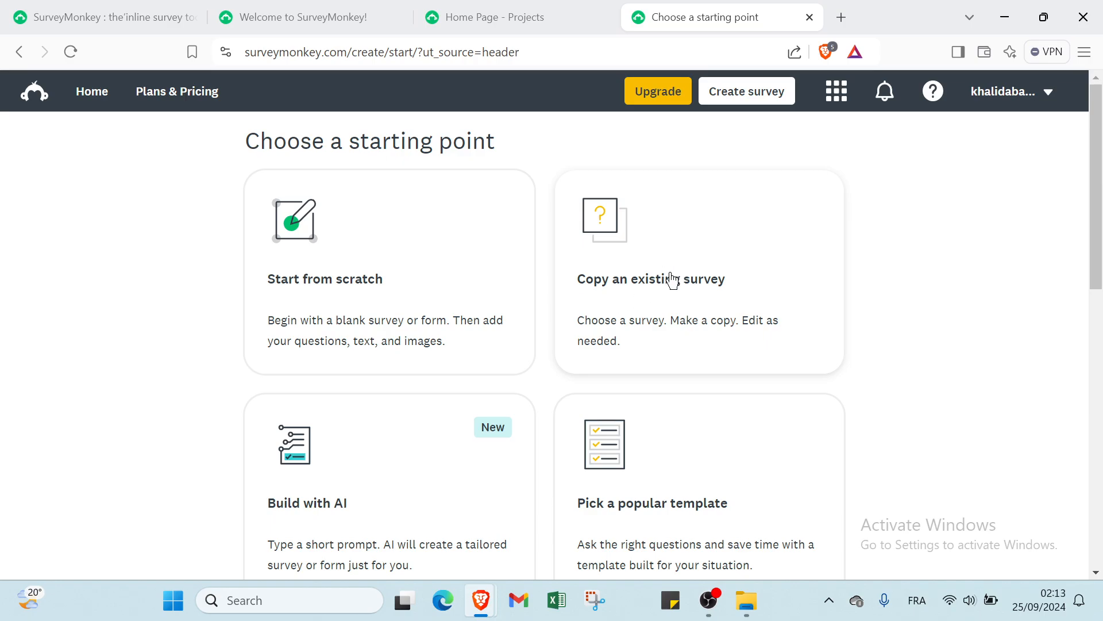
{"action": "scroll", "coordinate": [478, 311], "scroll_direction": "down", "scroll_amount": 3}
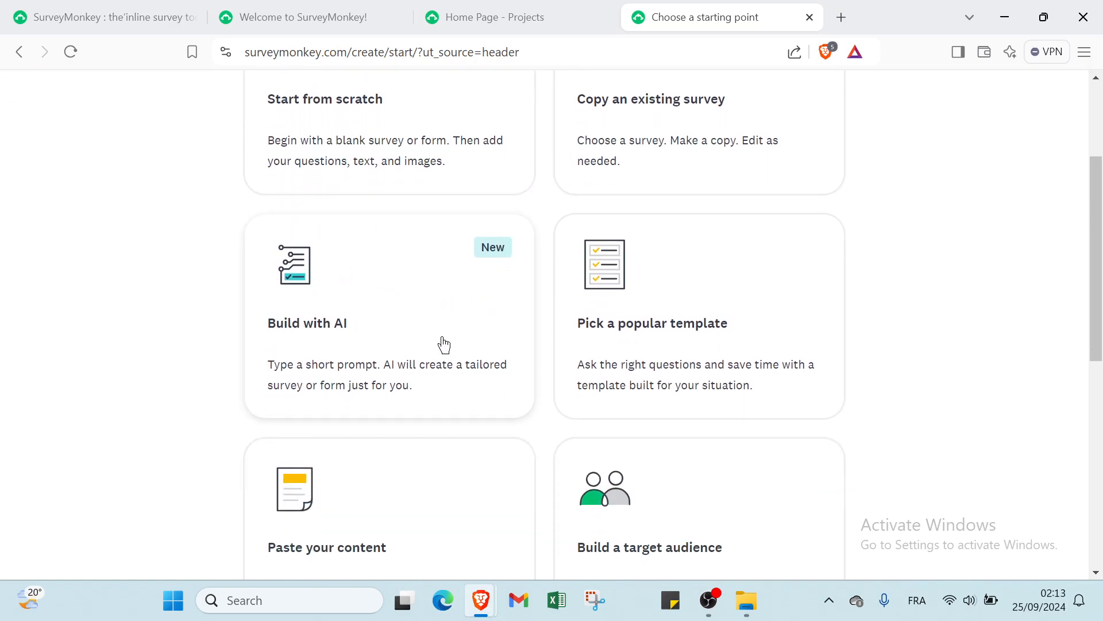
{"action": "scroll", "coordinate": [574, 261], "scroll_direction": "down", "scroll_amount": 2}
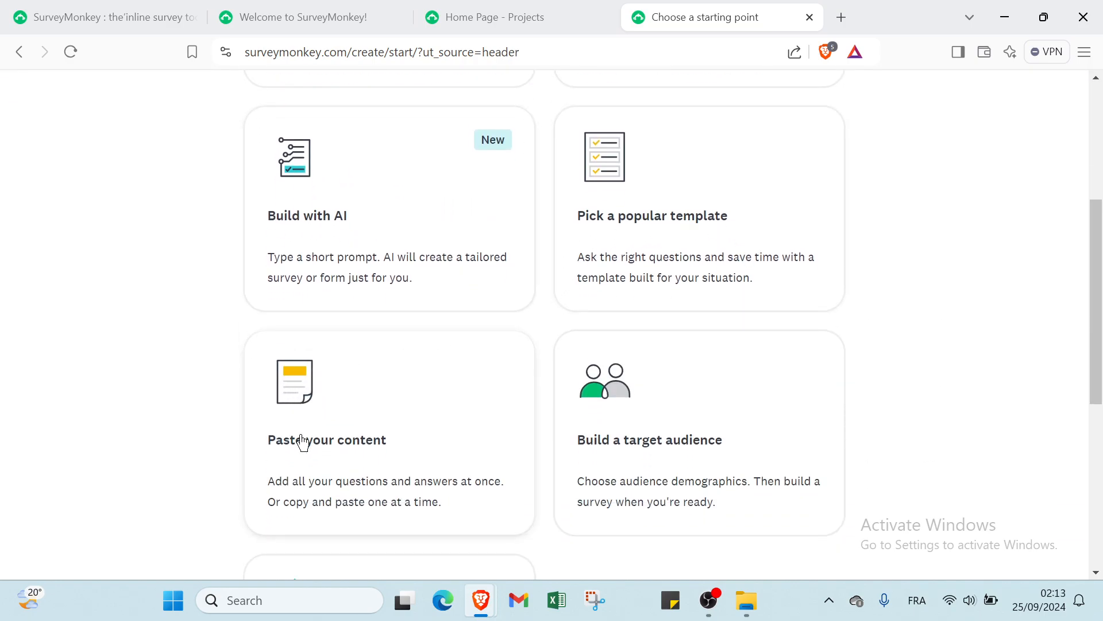
{"action": "scroll", "coordinate": [311, 455], "scroll_direction": "down", "scroll_amount": 1}
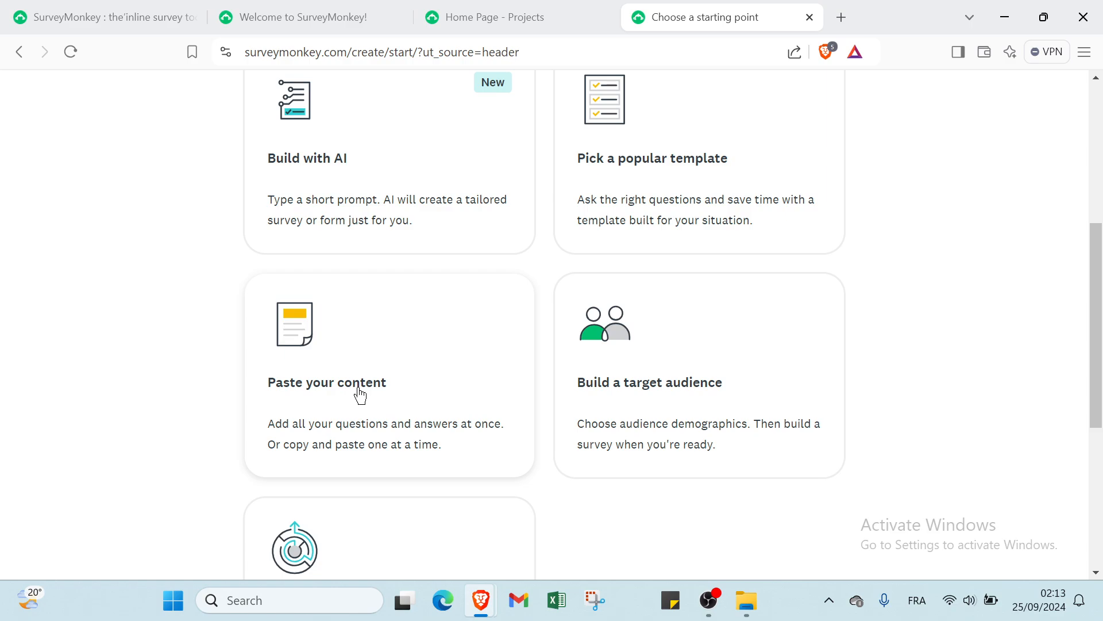
{"action": "scroll", "coordinate": [508, 364], "scroll_direction": "down", "scroll_amount": 1}
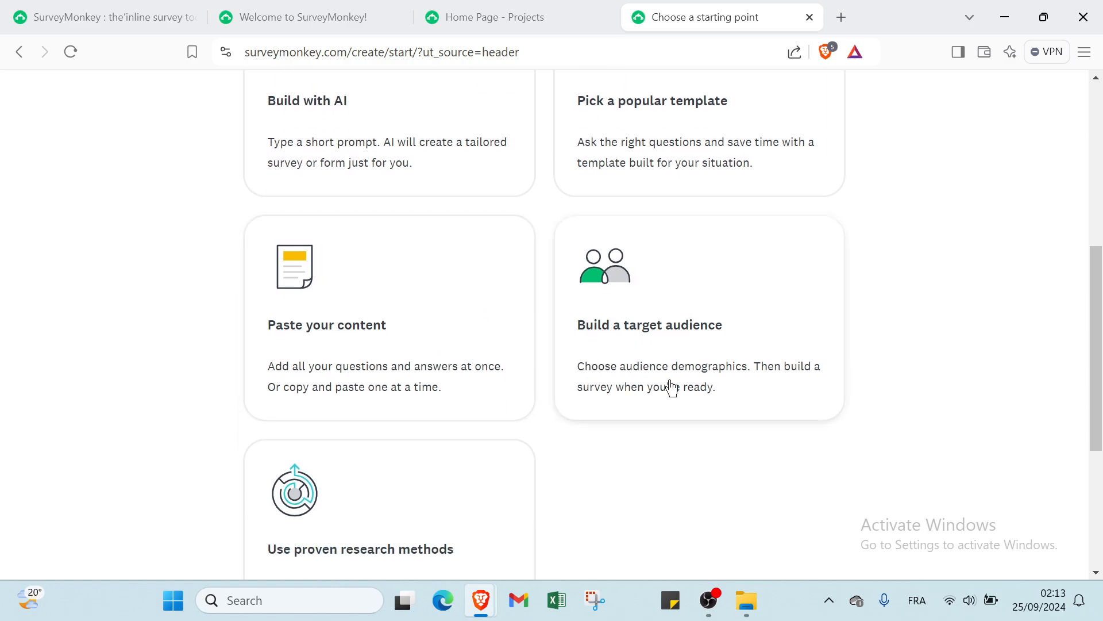
{"action": "scroll", "coordinate": [327, 500], "scroll_direction": "down", "scroll_amount": 3}
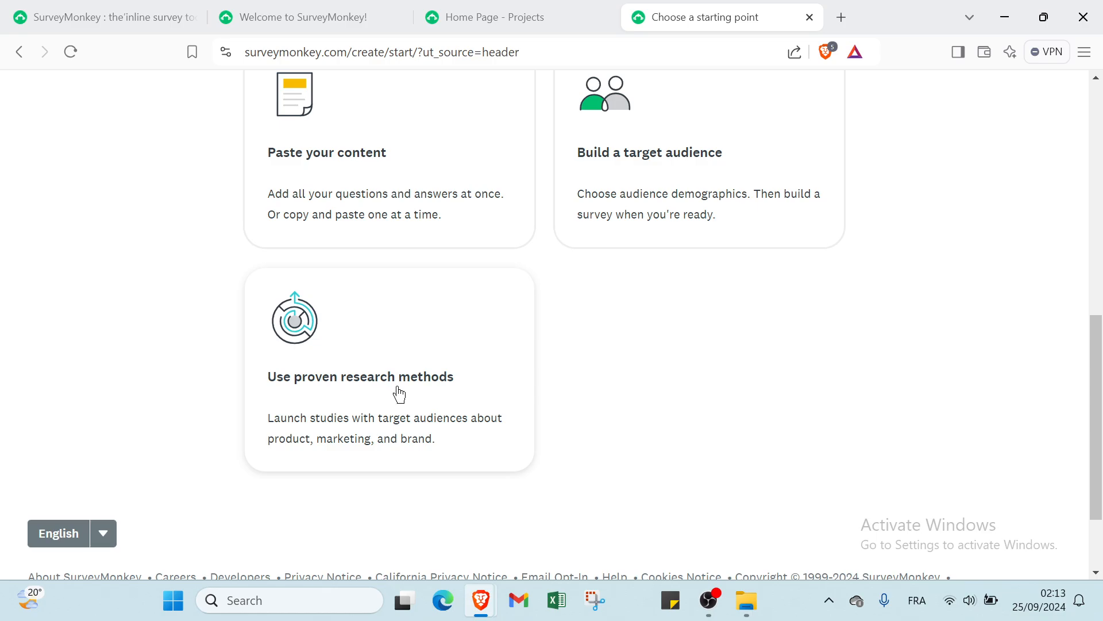
{"action": "scroll", "coordinate": [399, 394], "scroll_direction": "up", "scroll_amount": 10}
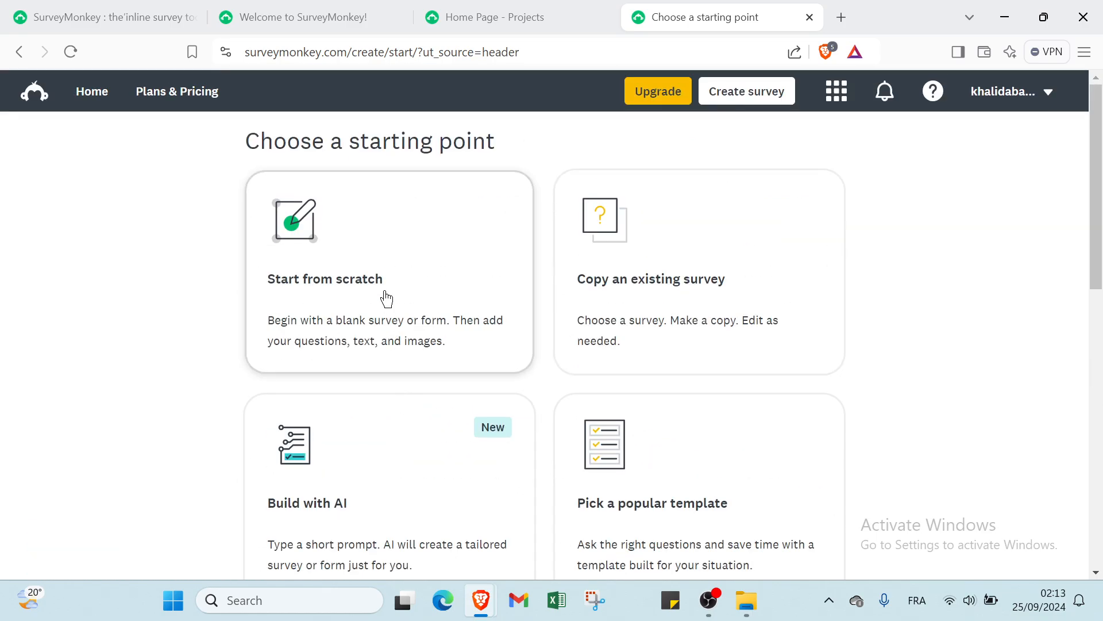
{"action": "left_click", "coordinate": [386, 298]}
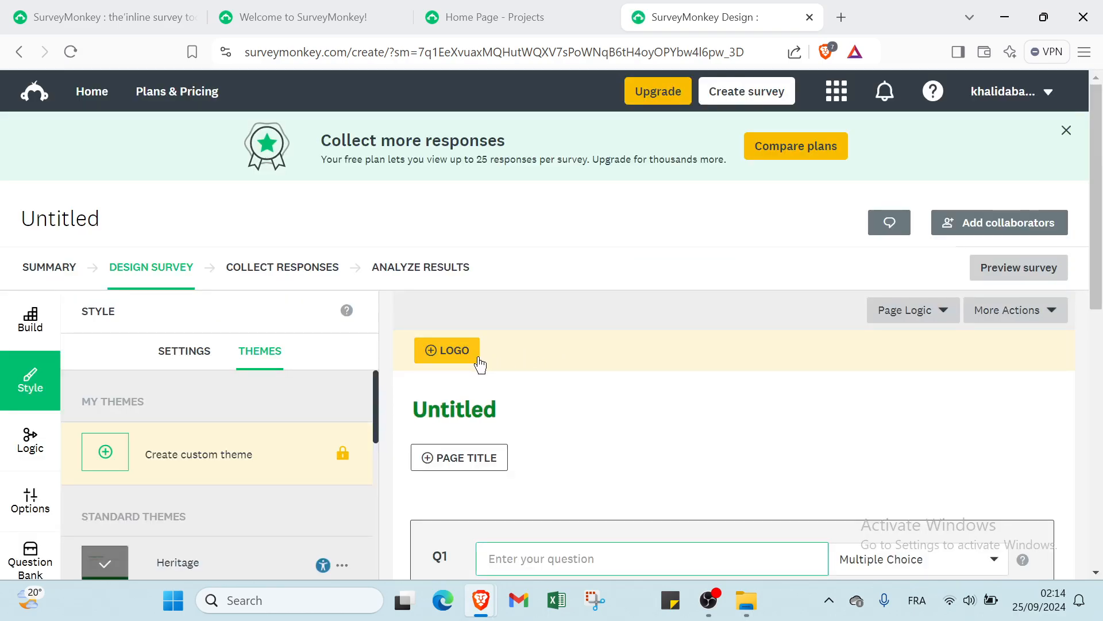
Add a page title reading "ddddddd" and extend it with "dddd" in italics
{"action": "left_click", "coordinate": [447, 467]}
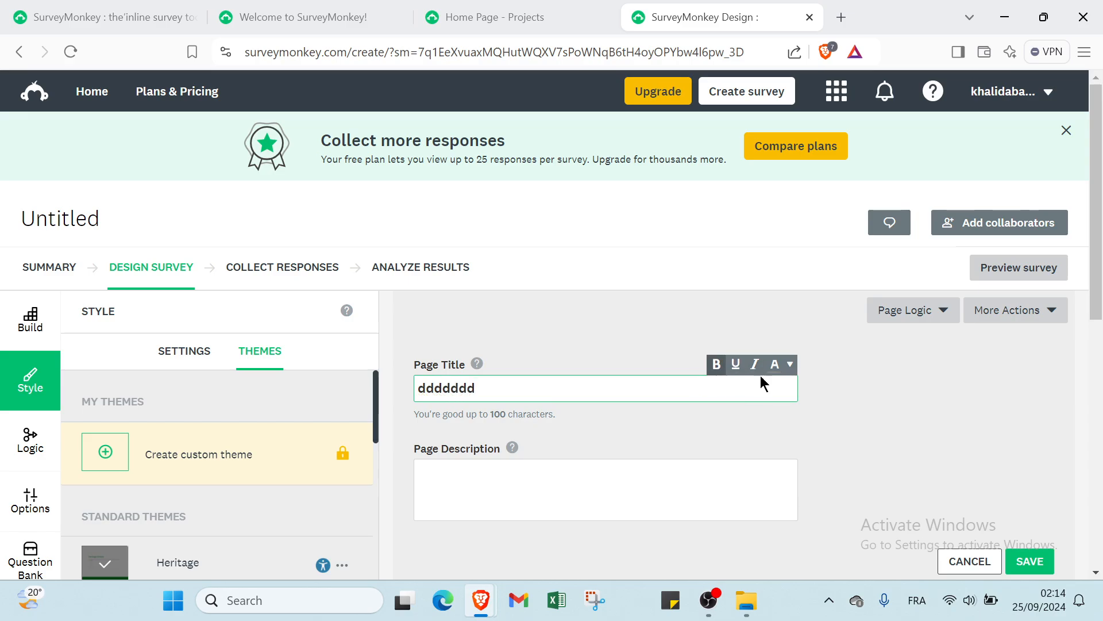
{"action": "left_click", "coordinate": [755, 365]}
{"action": "type", "text": "dddd"}
Try yellow and lime green text colours on the page title, adding more "d" characters
{"action": "left_click", "coordinate": [772, 366]}
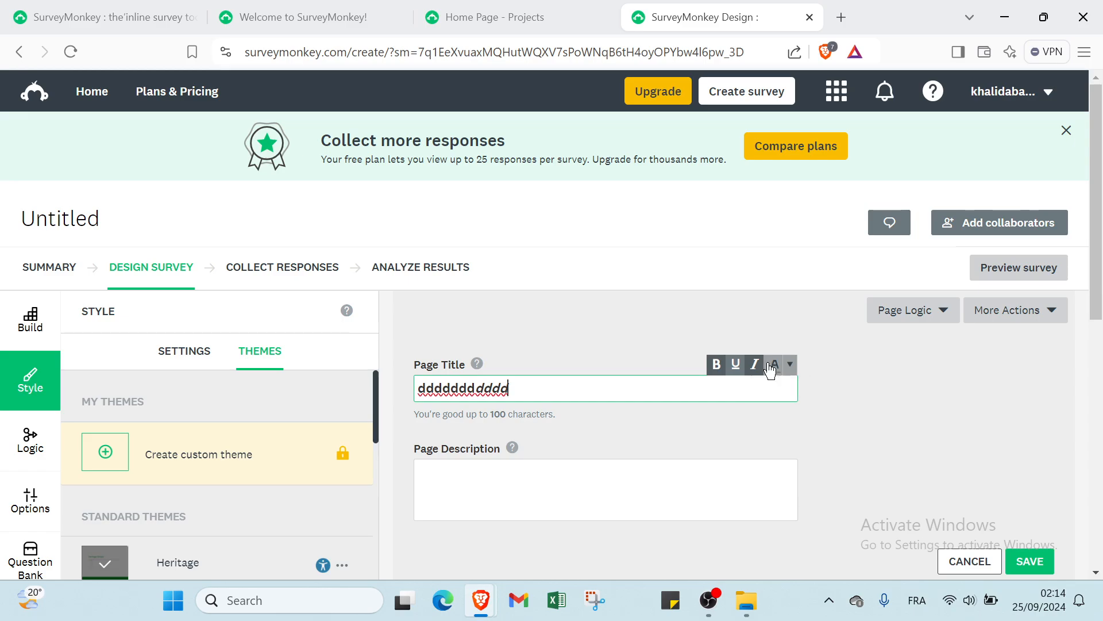
{"action": "left_click", "coordinate": [787, 369]}
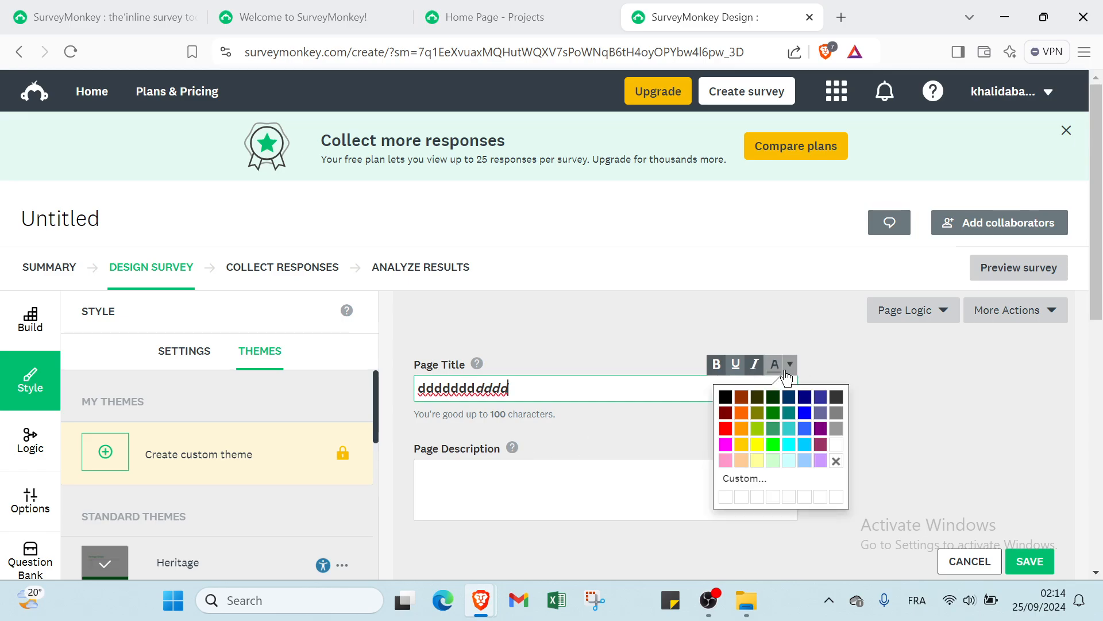
{"action": "left_click", "coordinate": [755, 446]}
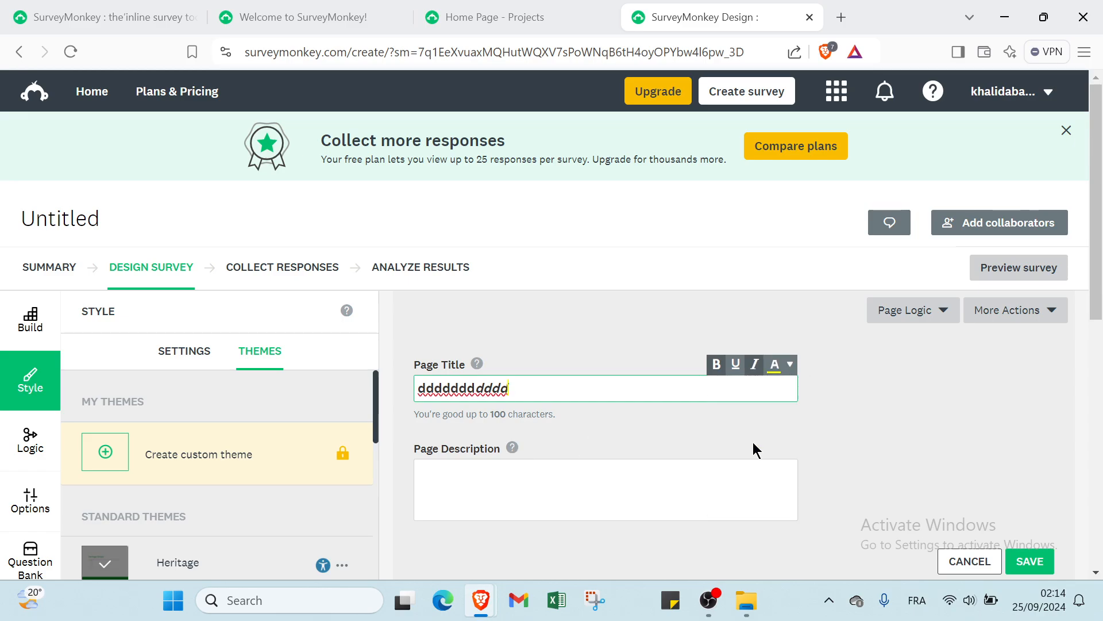
{"action": "left_click", "coordinate": [652, 391]}
{"action": "left_click", "coordinate": [784, 367]}
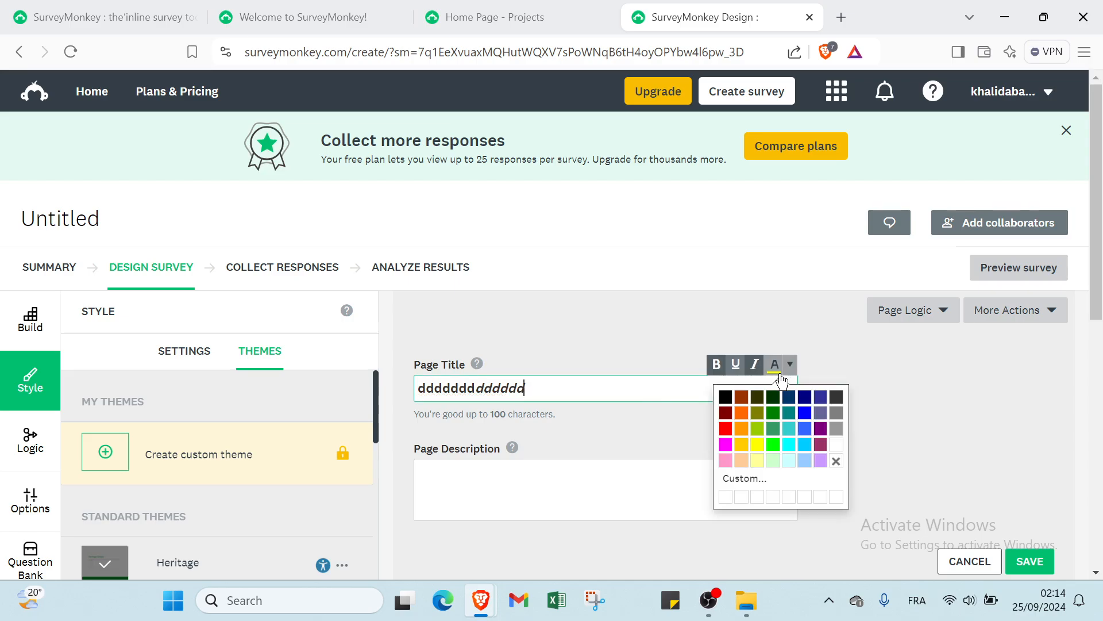
{"action": "left_click", "coordinate": [756, 429]}
{"action": "type", "text": "ddd"}
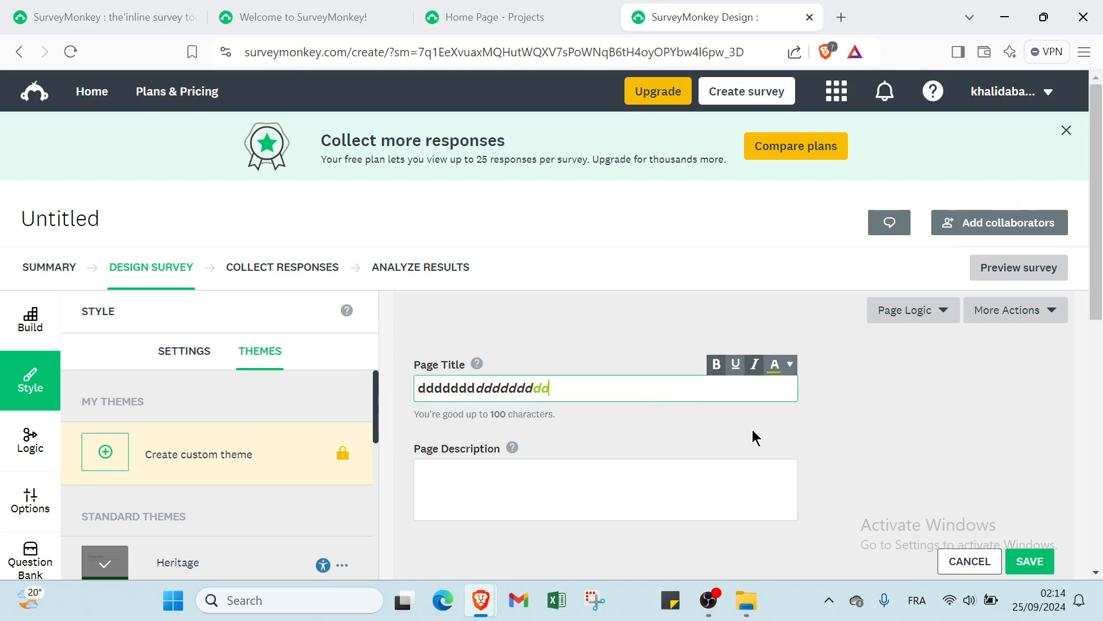
{"action": "type", "text": "d"}
{"action": "left_click", "coordinate": [566, 461]}
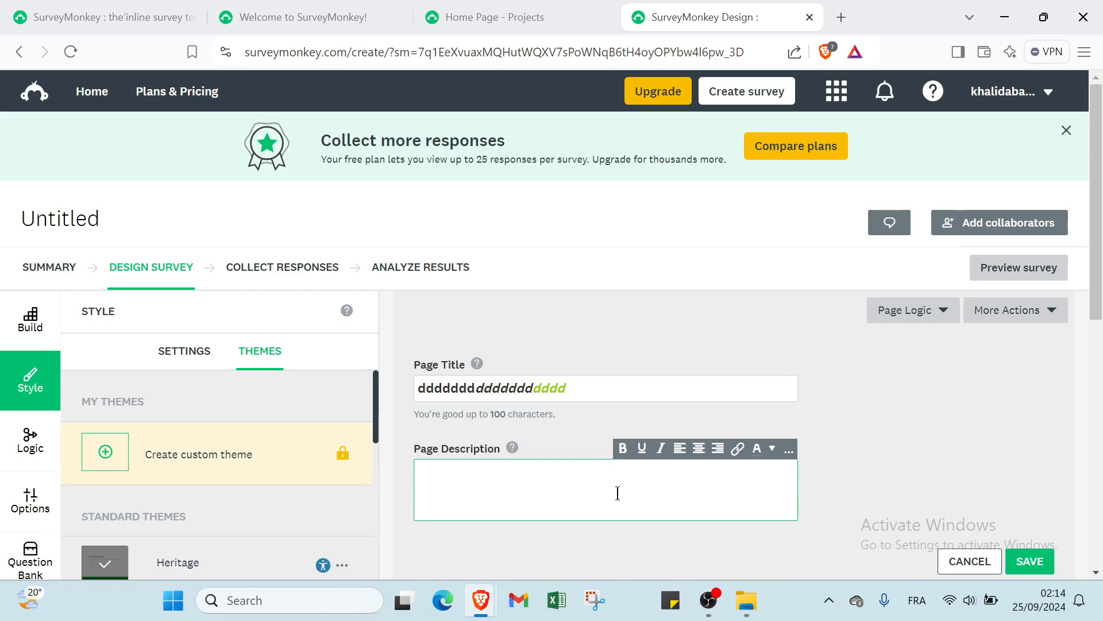
Delete the sample page title text and look over the empty page description field and the standard themes
{"action": "left_click_drag", "start_coordinate": [604, 391], "coordinate": [268, 386]}
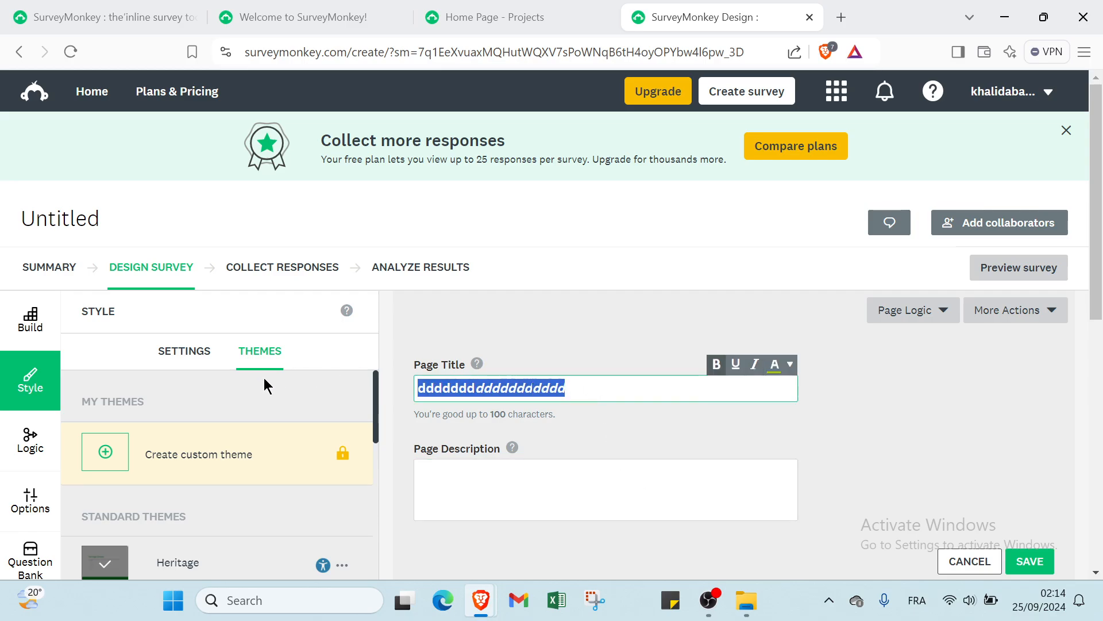
{"action": "key", "text": "BackSpace"}
{"action": "left_click", "coordinate": [445, 463]}
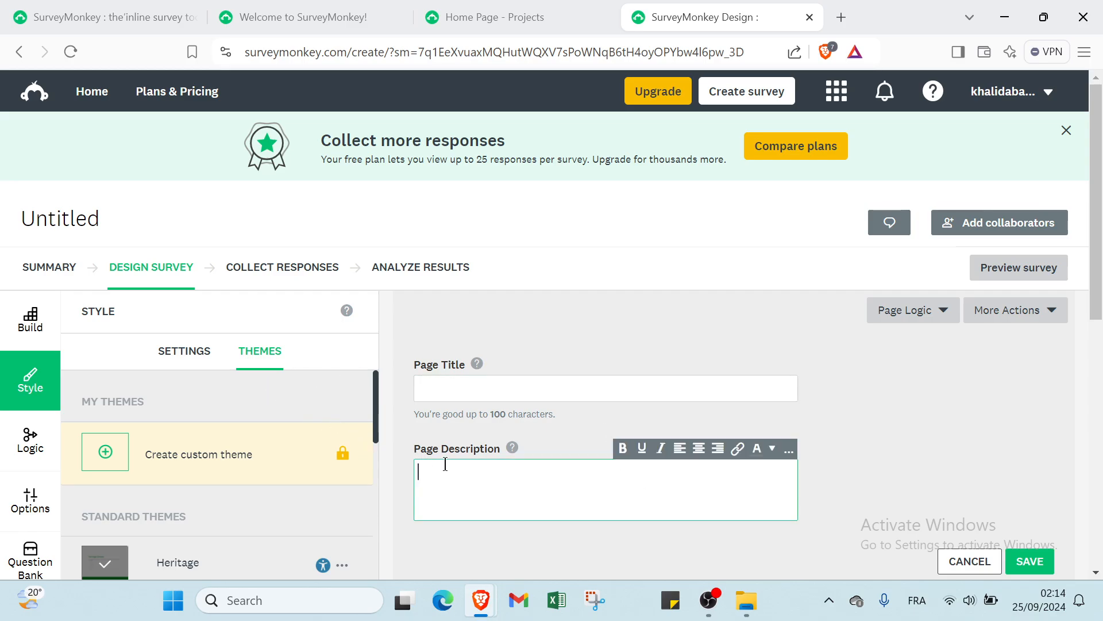
{"action": "scroll", "coordinate": [883, 504], "scroll_direction": "down", "scroll_amount": 4}
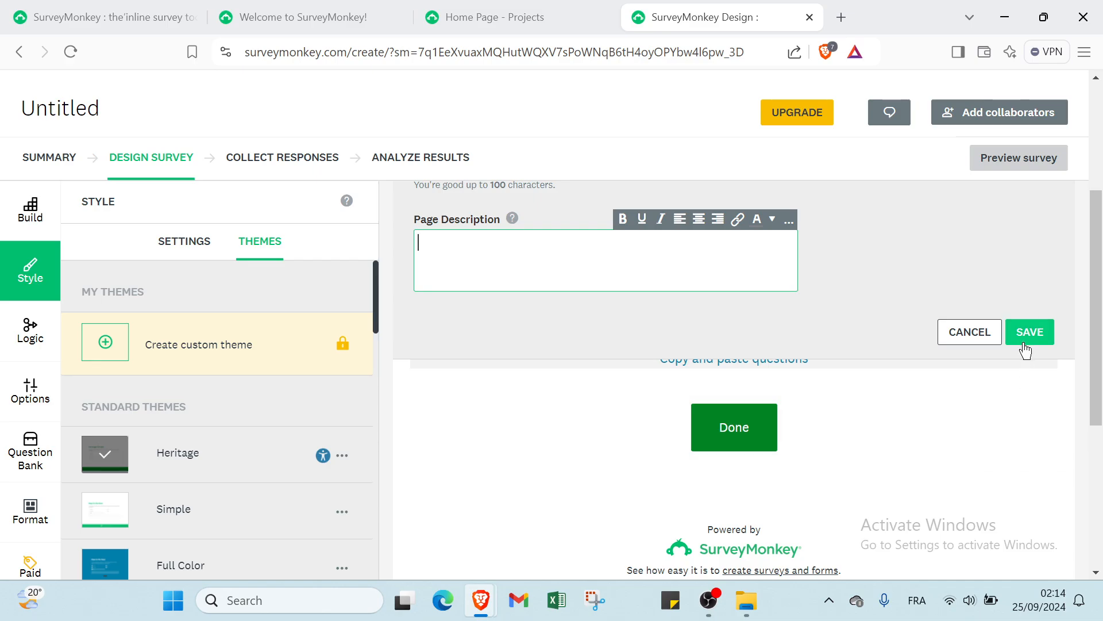
{"action": "scroll", "coordinate": [731, 443], "scroll_direction": "up", "scroll_amount": 4}
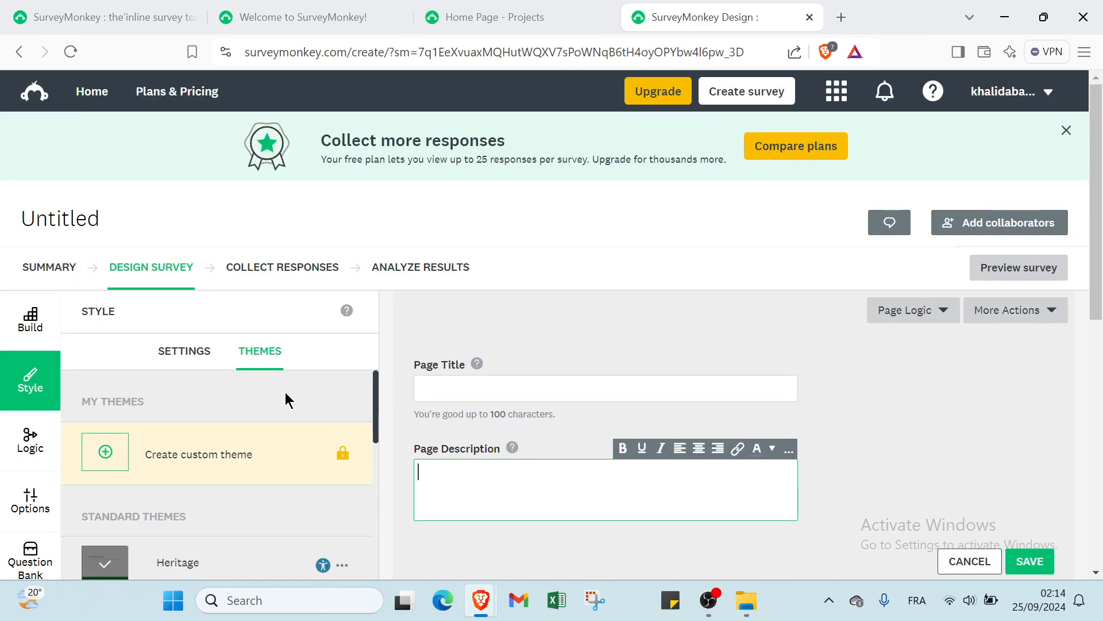
{"action": "scroll", "coordinate": [286, 393], "scroll_direction": "down", "scroll_amount": 1}
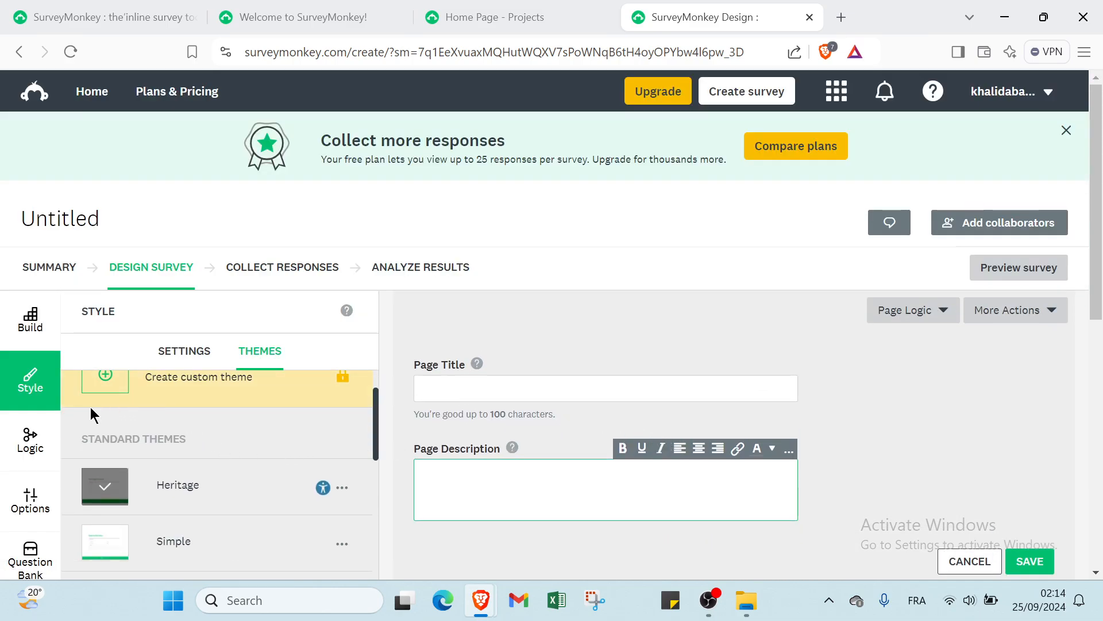
Add a Checkboxes question to the survey and insert three extra answer choice rows
{"action": "left_click", "coordinate": [35, 321]}
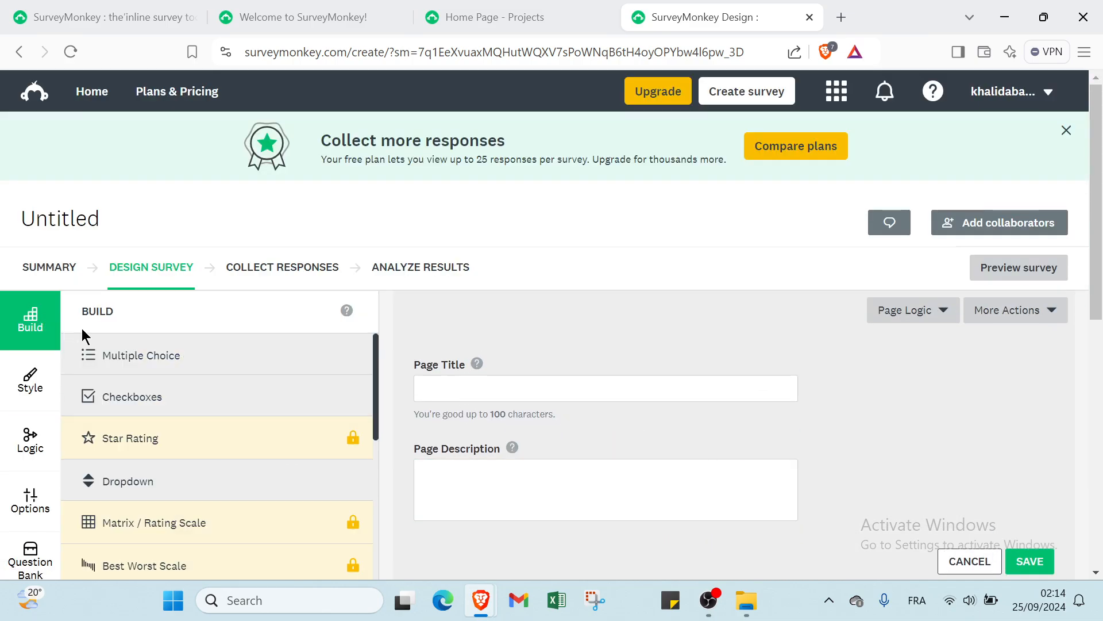
{"action": "left_click", "coordinate": [164, 405]}
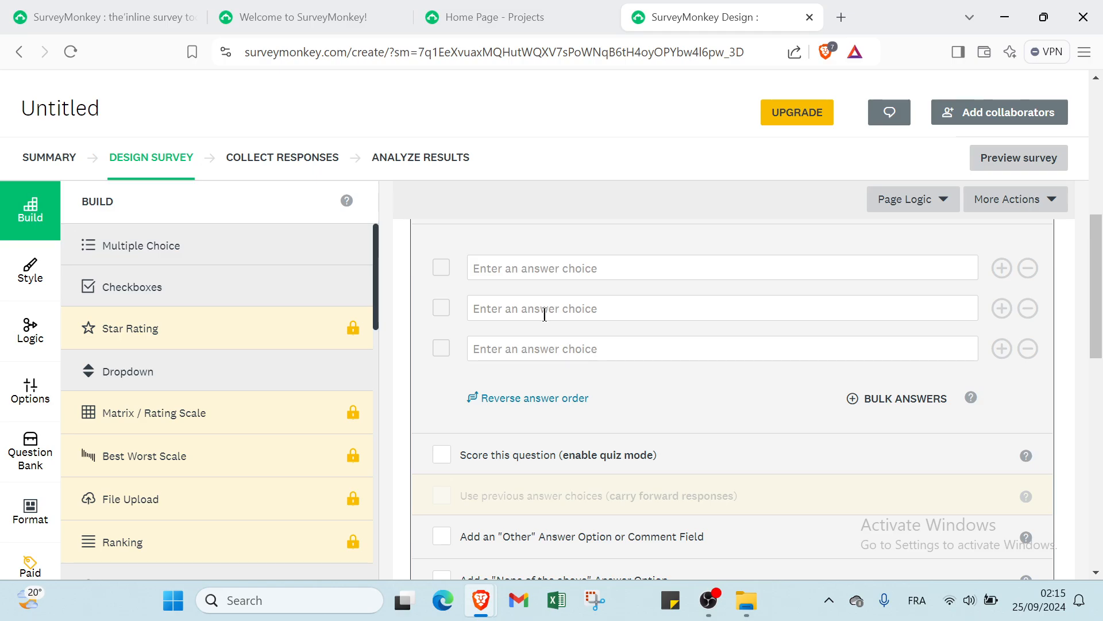
{"action": "left_click", "coordinate": [1001, 308]}
{"action": "left_click", "coordinate": [1001, 308]}
{"action": "left_click", "coordinate": [1001, 308]}
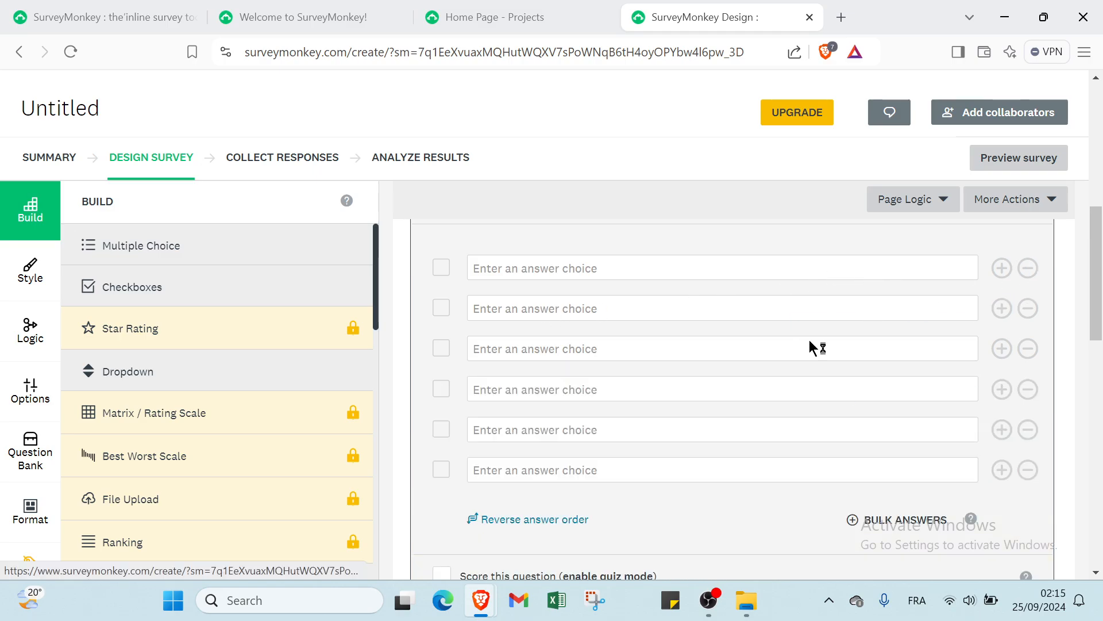
Enable quiz-mode scoring for the checkboxes question and add an "Other" answer option with its default label and blank-answer message
{"action": "scroll", "coordinate": [646, 378], "scroll_direction": "down", "scroll_amount": 4}
{"action": "scroll", "coordinate": [646, 378], "scroll_direction": "down", "scroll_amount": 2}
{"action": "left_click", "coordinate": [513, 233]}
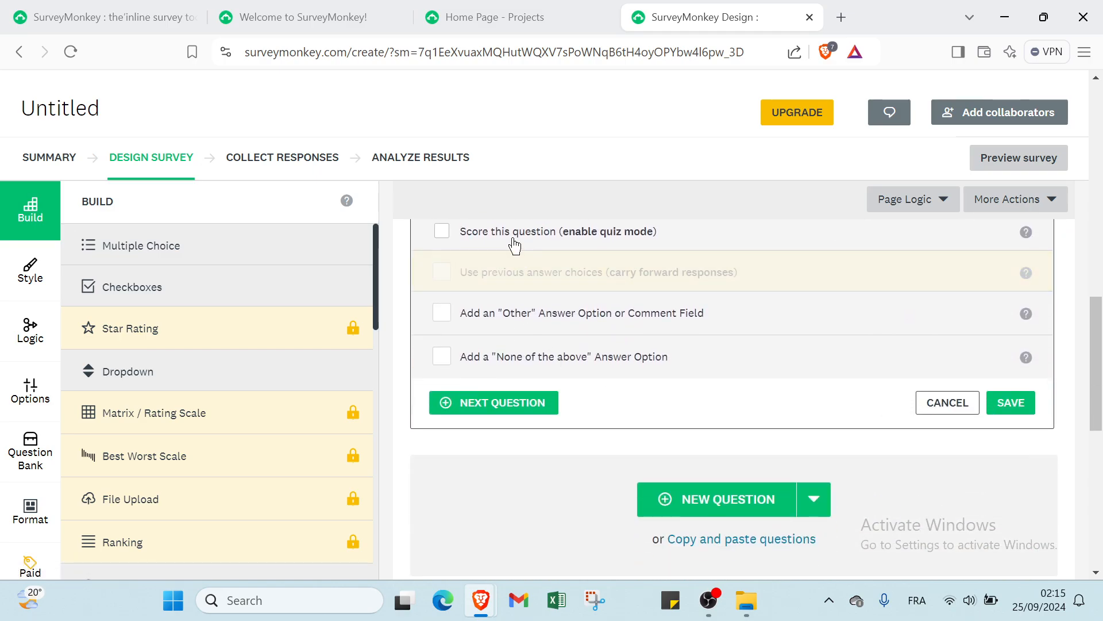
{"action": "left_click", "coordinate": [480, 313]}
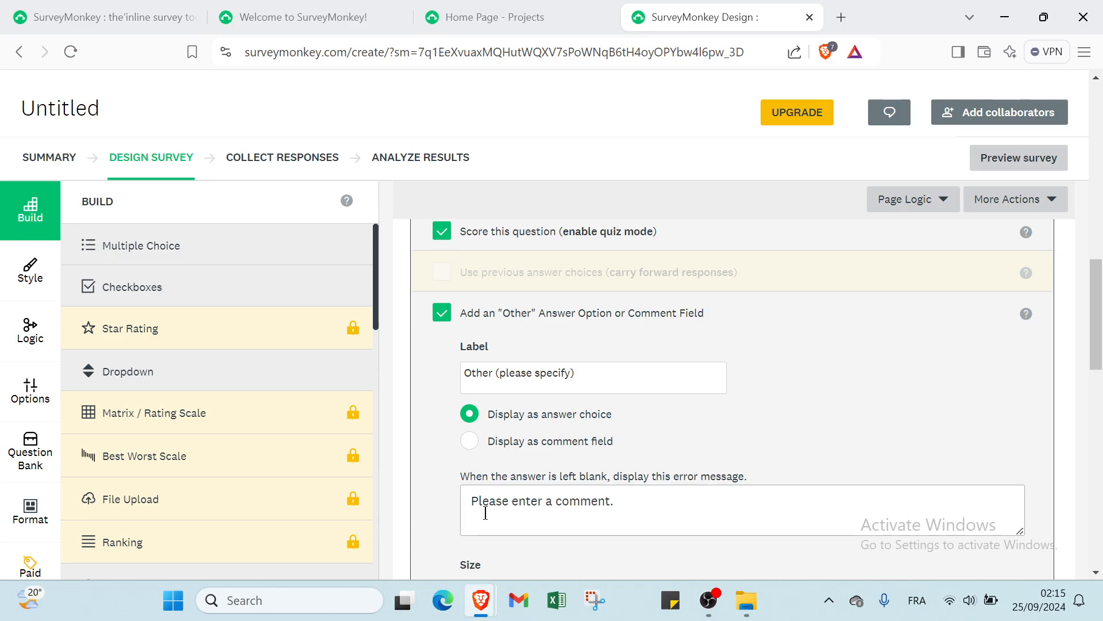
{"action": "left_click", "coordinate": [504, 500]}
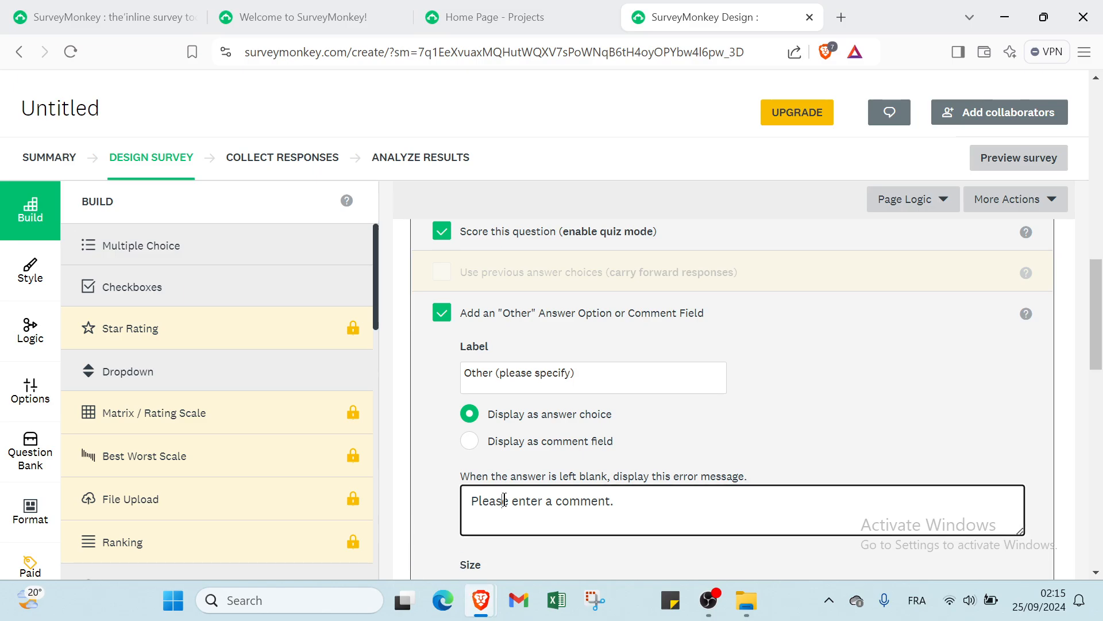
{"action": "left_click", "coordinate": [530, 372]}
Set the "Other" answer field's size to Paragraph of Text with 13 lines
{"action": "scroll", "coordinate": [454, 354], "scroll_direction": "down", "scroll_amount": 5}
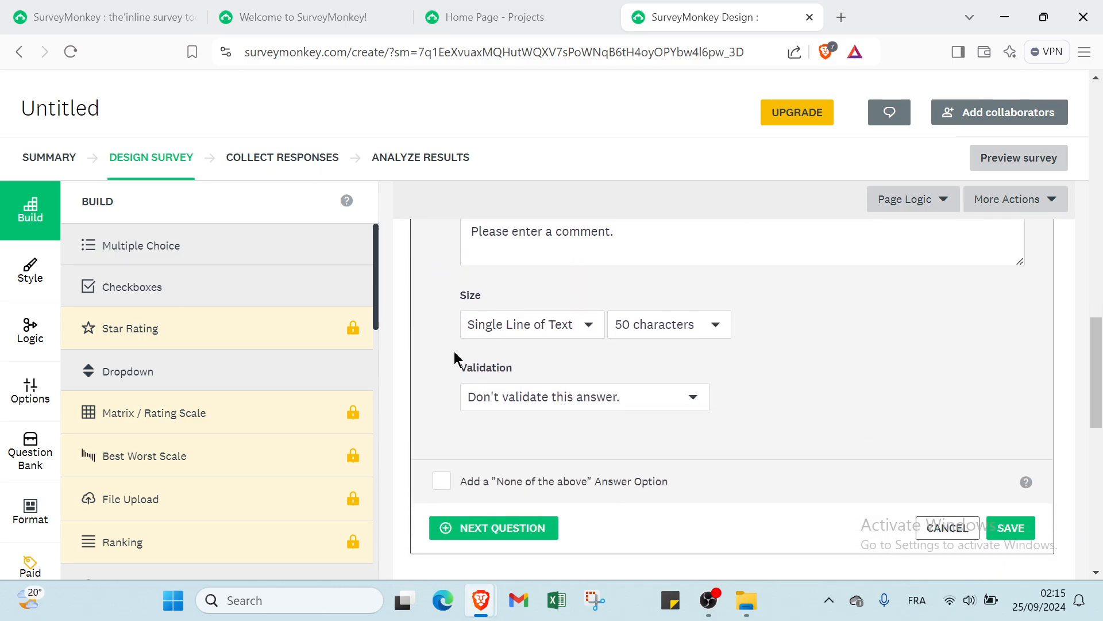
{"action": "left_click", "coordinate": [486, 315]}
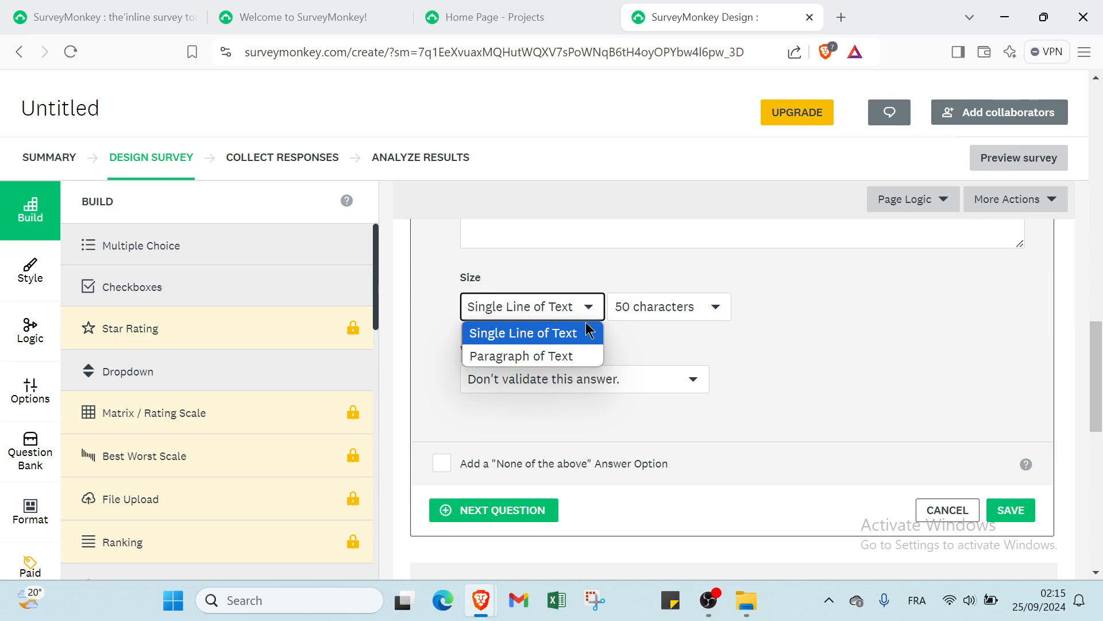
{"action": "left_click", "coordinate": [557, 357]}
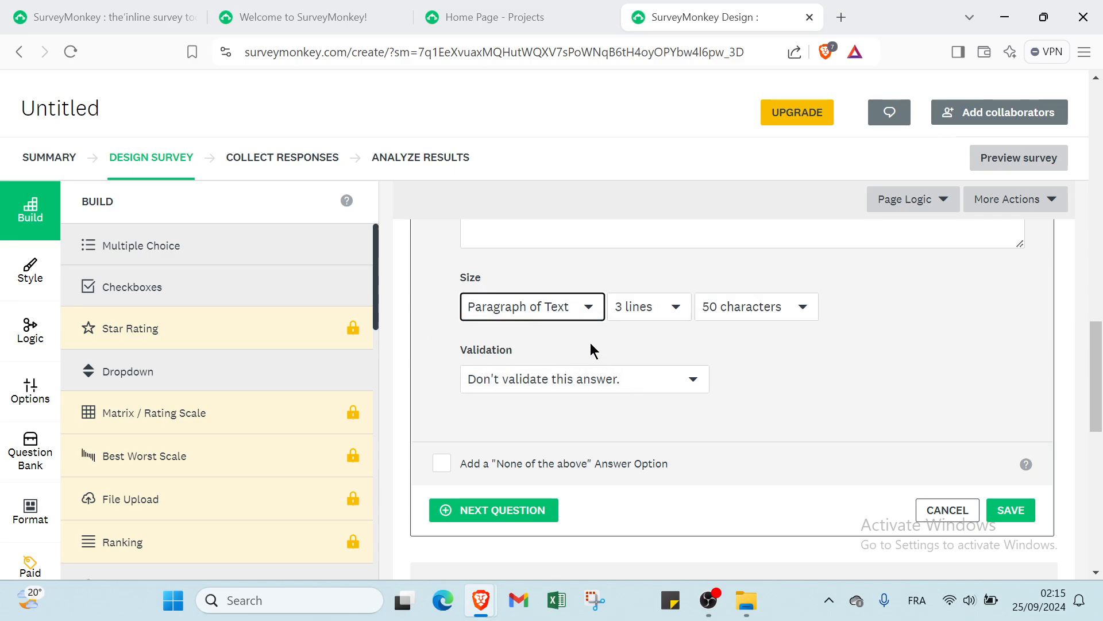
{"action": "left_click", "coordinate": [673, 312]}
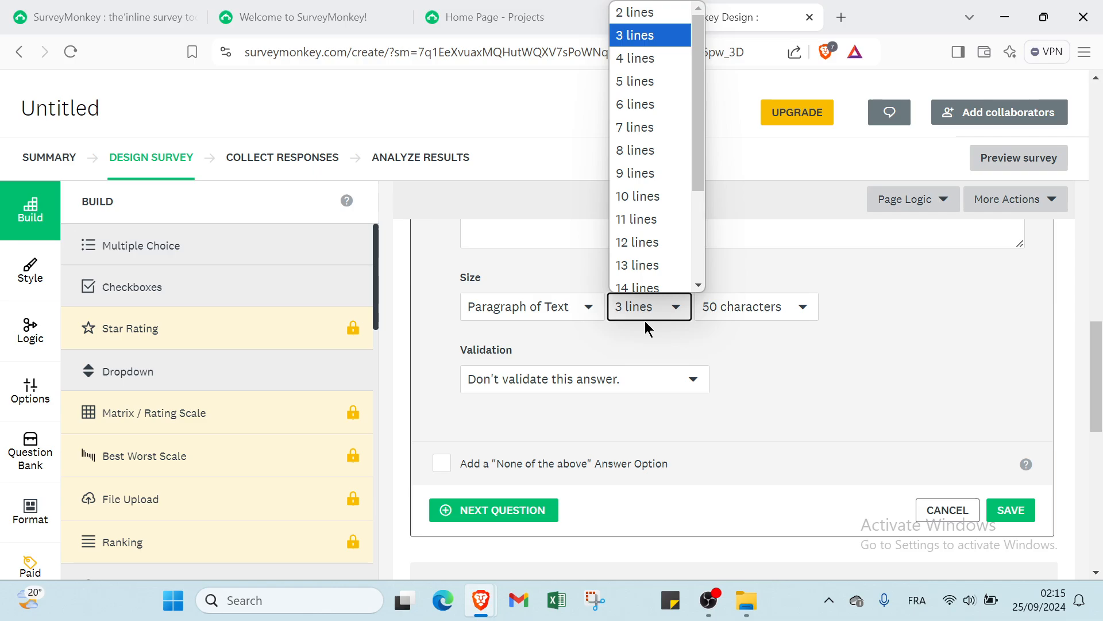
{"action": "left_click", "coordinate": [646, 257]}
Set the "Other" answer's validation to require a decimal number and select the lower limit for editing
{"action": "left_click", "coordinate": [563, 383]}
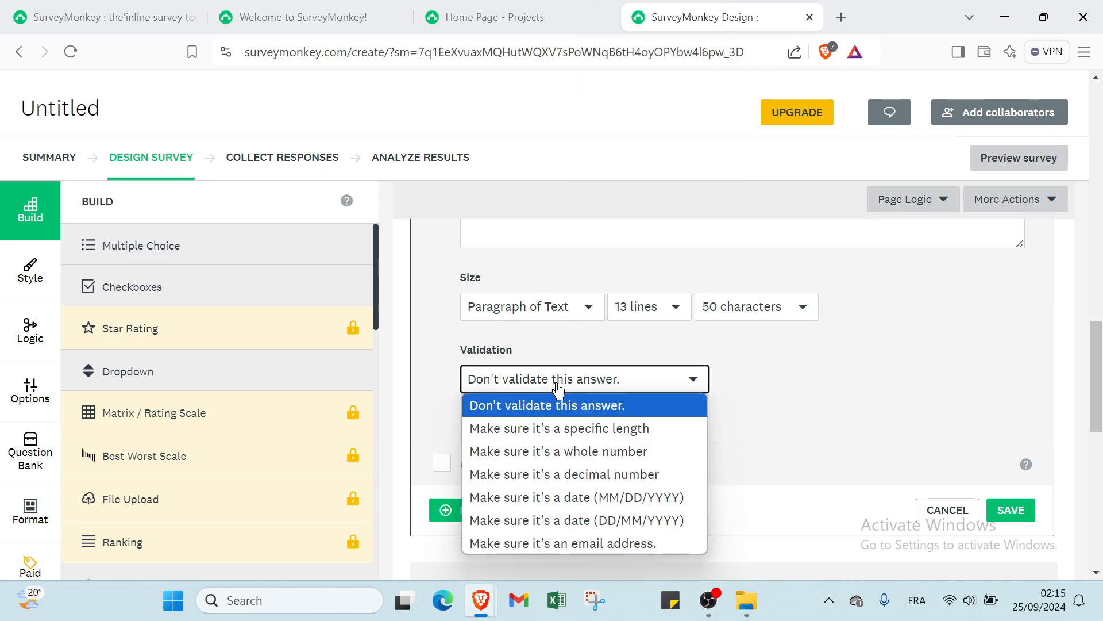
{"action": "left_click", "coordinate": [534, 475]}
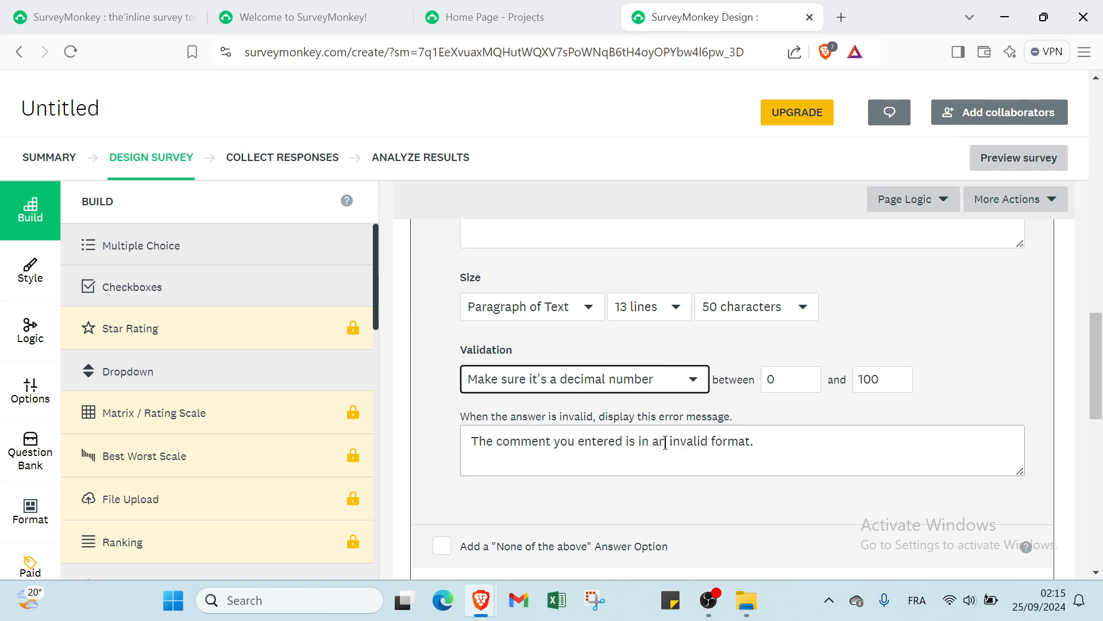
{"action": "left_click", "coordinate": [792, 380]}
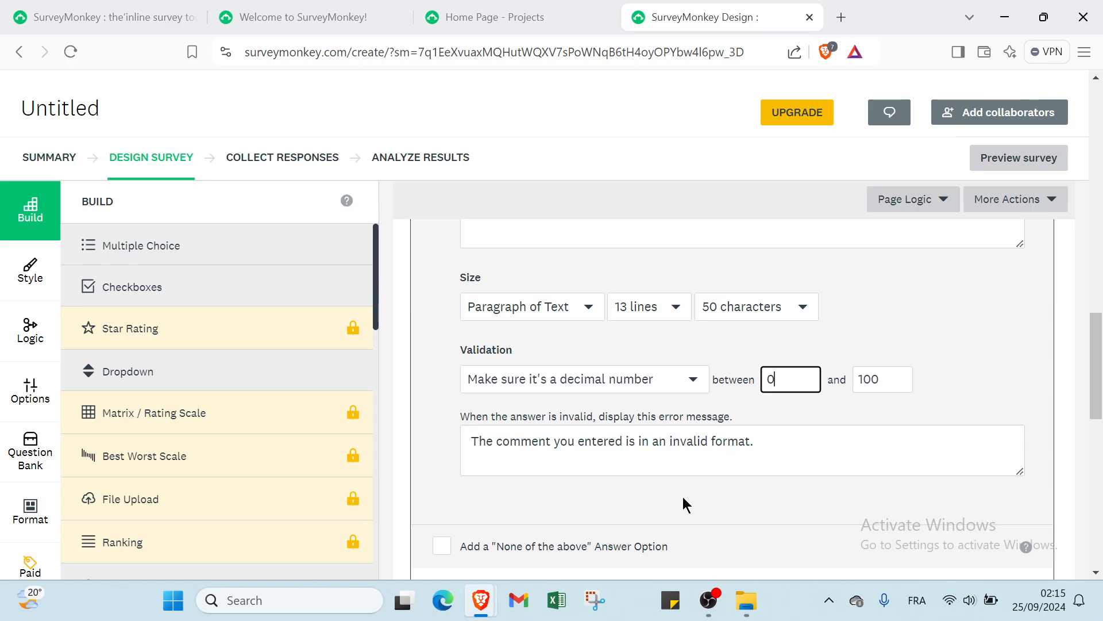
Add a "None of the above" answer option to the question and open its label for editing
{"action": "scroll", "coordinate": [683, 505], "scroll_direction": "down", "scroll_amount": 3}
{"action": "left_click", "coordinate": [523, 379]}
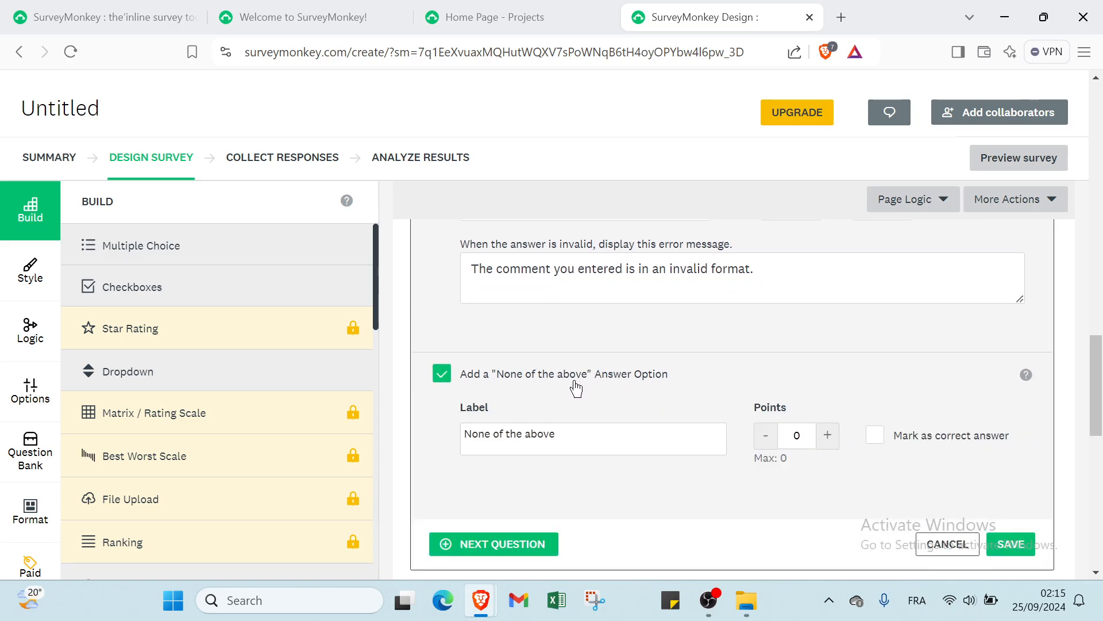
{"action": "left_click", "coordinate": [530, 434]}
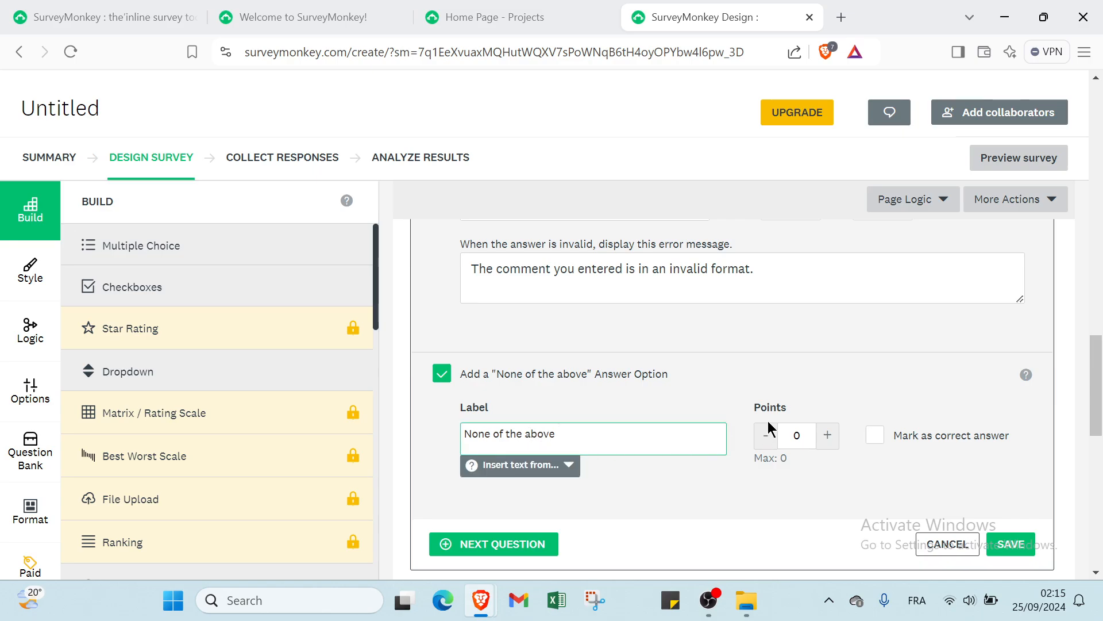
Set the "None of the above" answer to 12 points as a correct answer and try to save the checkboxes question
{"action": "left_click", "coordinate": [834, 442]}
{"action": "left_click", "coordinate": [835, 444]}
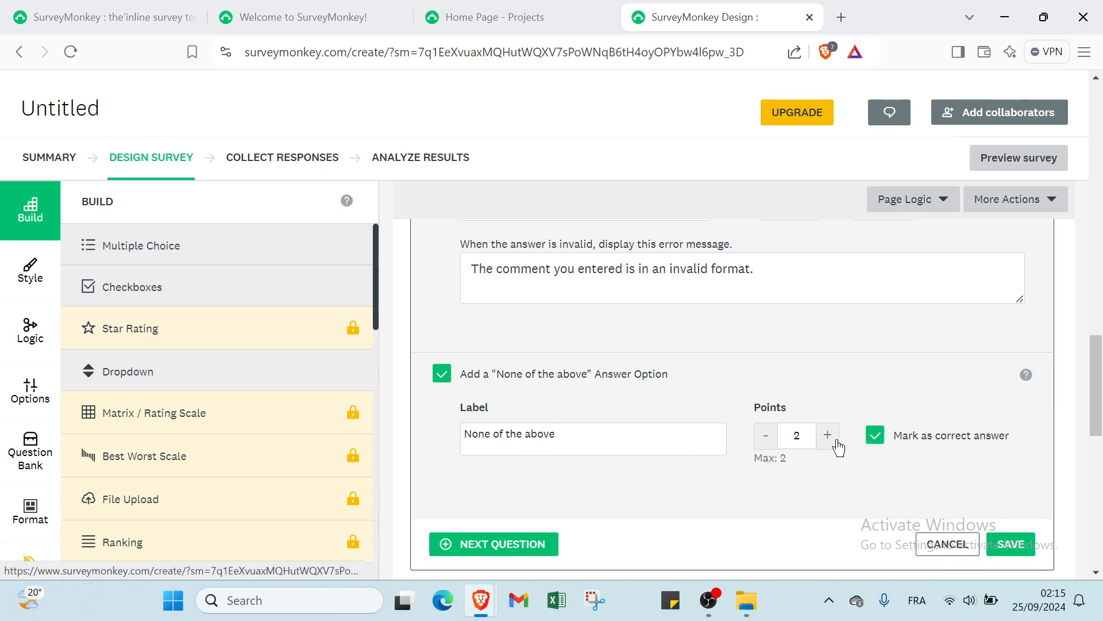
{"action": "left_click", "coordinate": [838, 442]}
{"action": "left_click", "coordinate": [837, 443]}
{"action": "left_click", "coordinate": [838, 442]}
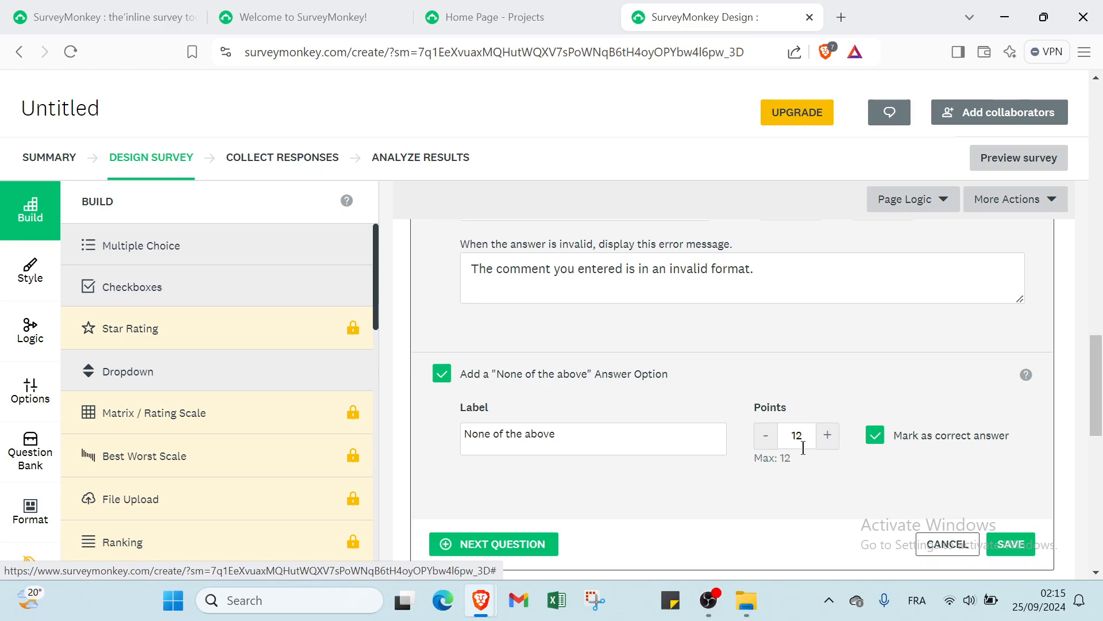
{"action": "scroll", "coordinate": [545, 523], "scroll_direction": "down", "scroll_amount": 5}
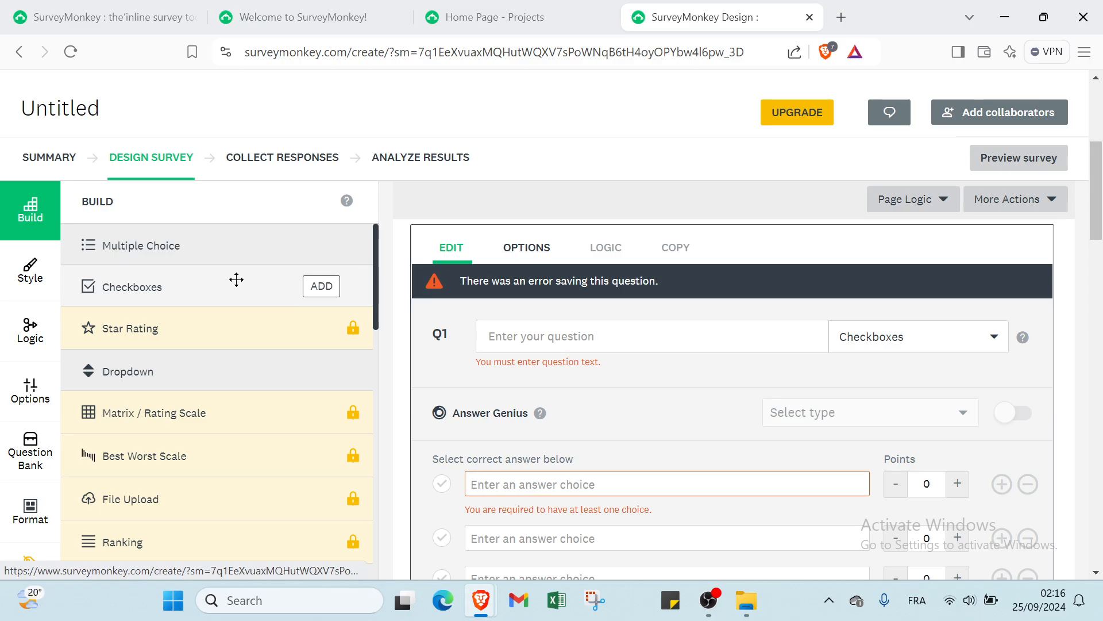
Create a custom theme for the survey from the style settings and dismiss the paid-features notice
{"action": "scroll", "coordinate": [235, 282], "scroll_direction": "down", "scroll_amount": 4}
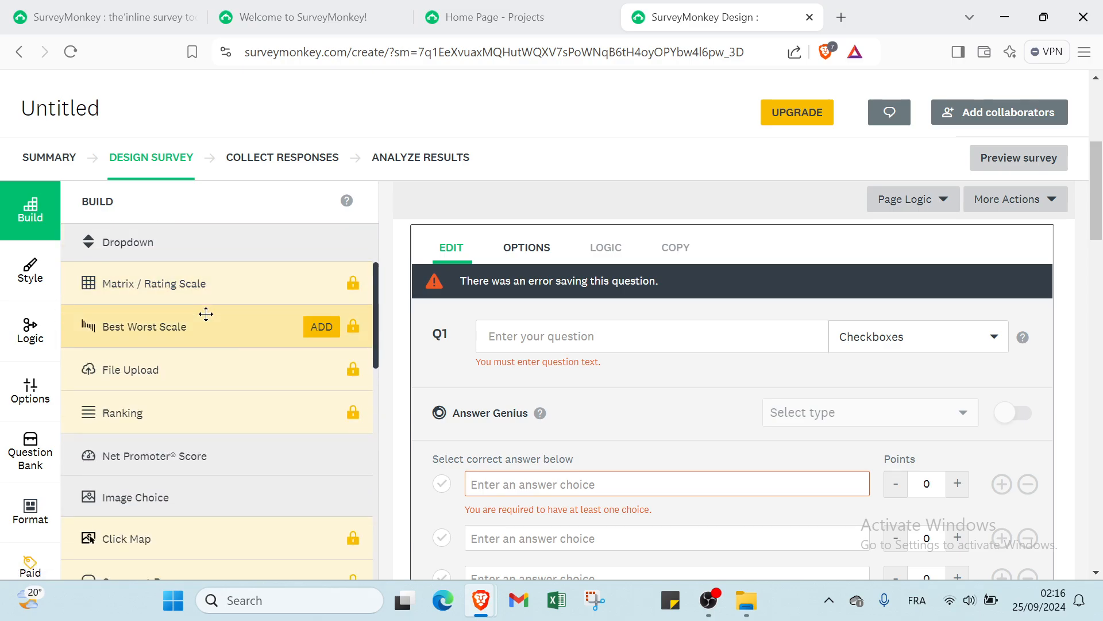
{"action": "left_click", "coordinate": [29, 280]}
{"action": "scroll", "coordinate": [141, 319], "scroll_direction": "up", "scroll_amount": 1}
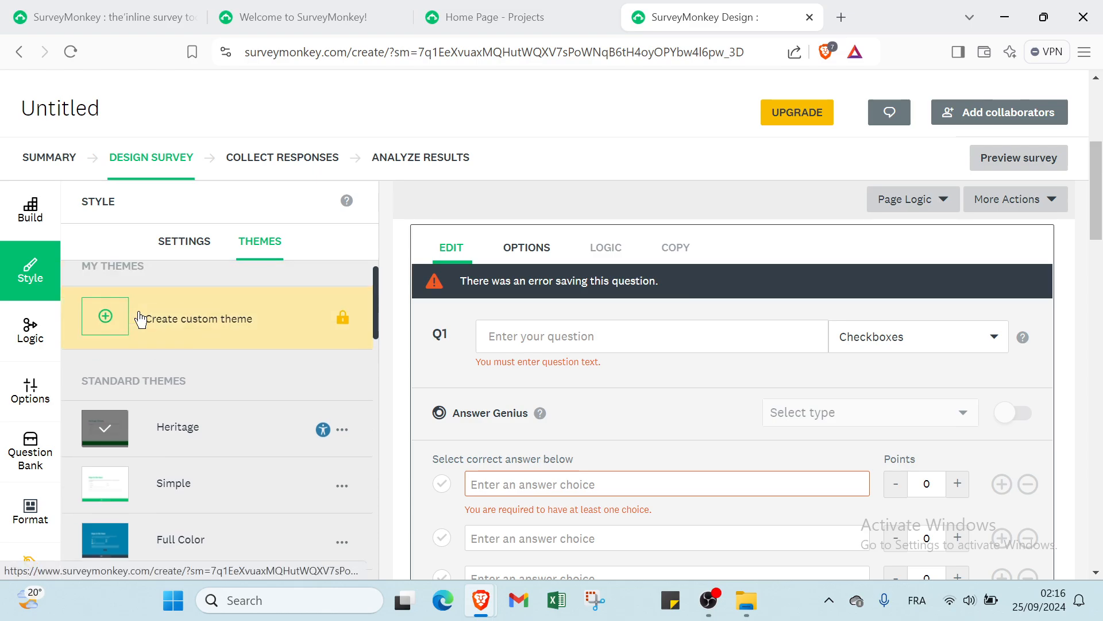
{"action": "left_click", "coordinate": [227, 332]}
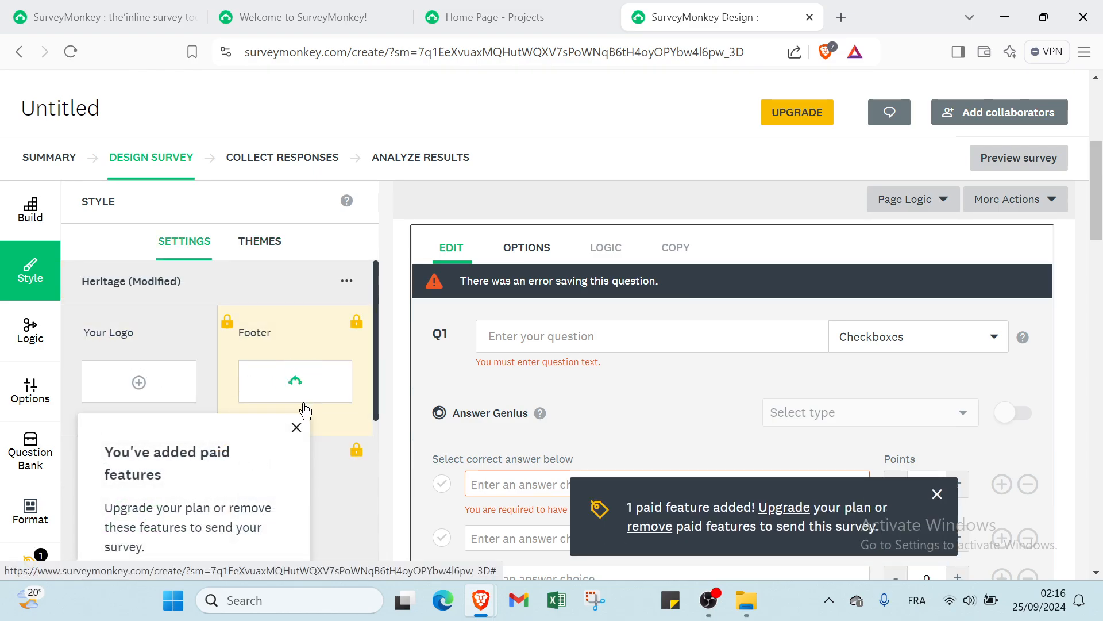
{"action": "left_click", "coordinate": [296, 427]}
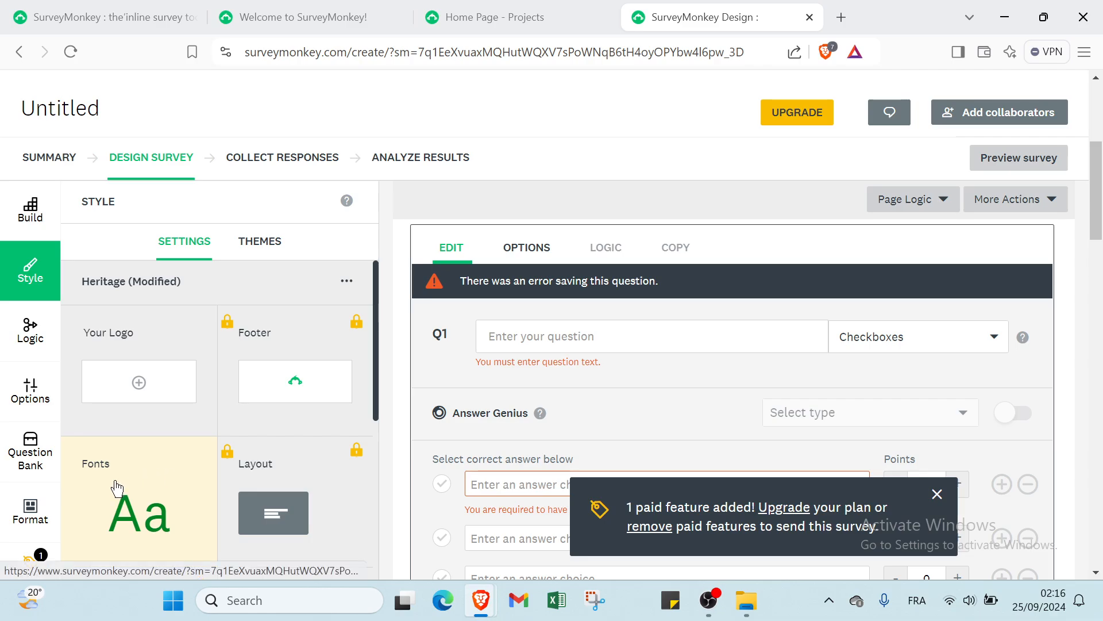
Examine the survey's logic features, display options, question bank categories and list of added paid features
{"action": "left_click", "coordinate": [34, 340]}
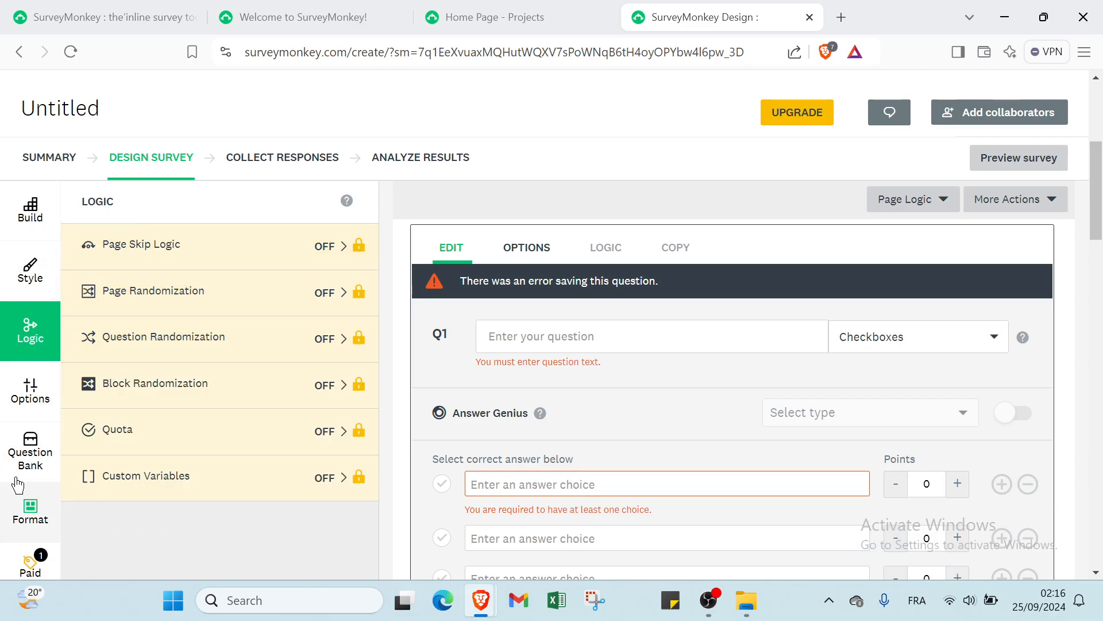
{"action": "left_click", "coordinate": [30, 390]}
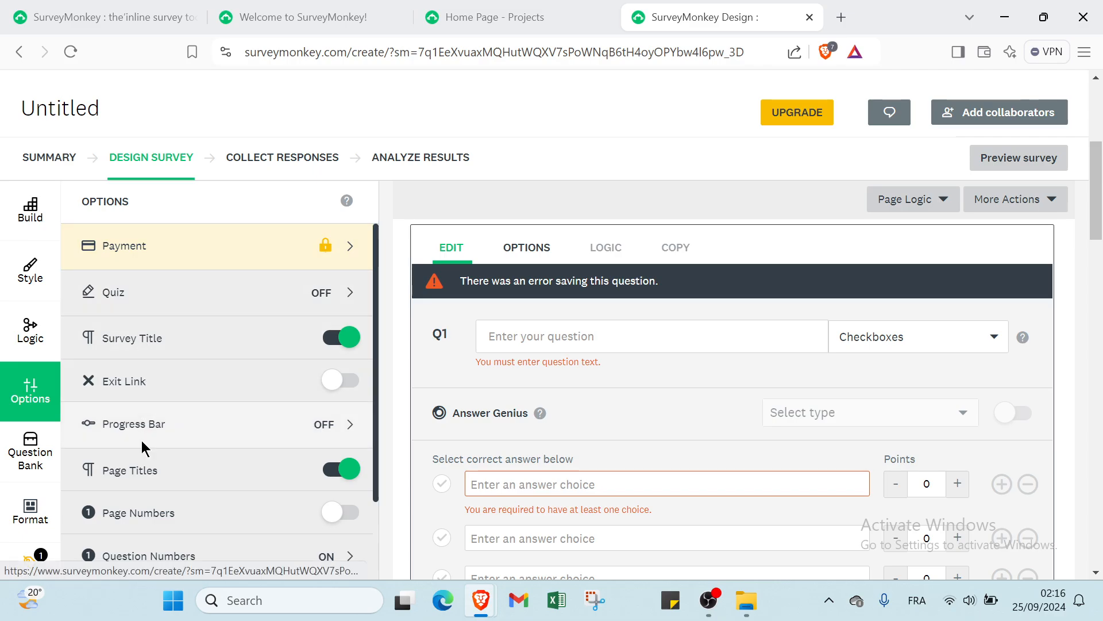
{"action": "scroll", "coordinate": [287, 411], "scroll_direction": "down", "scroll_amount": 2}
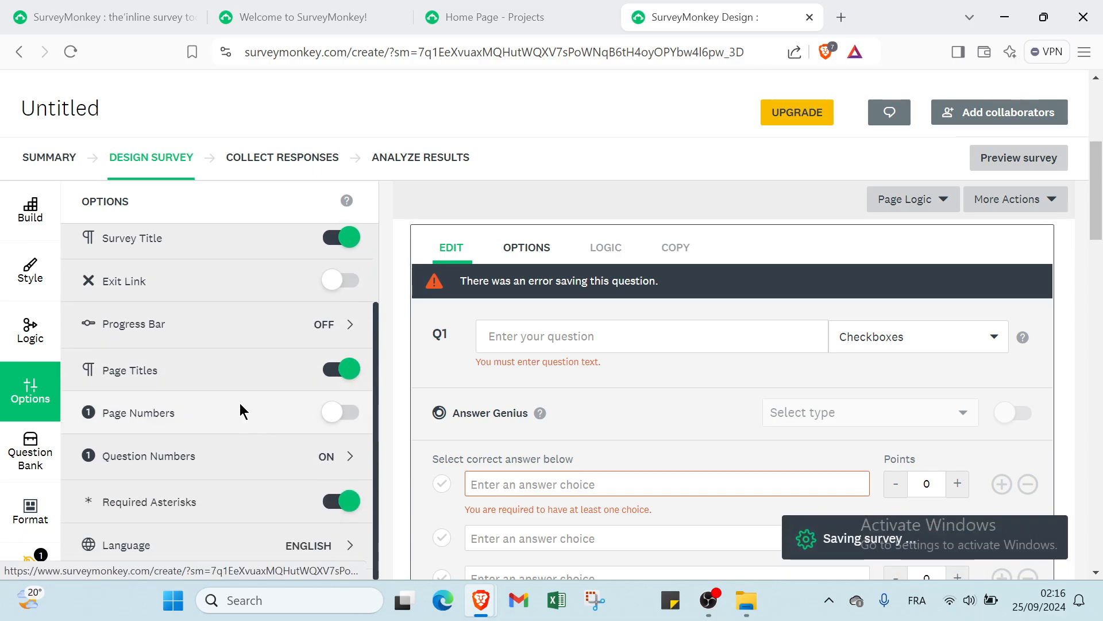
{"action": "left_click", "coordinate": [46, 460]}
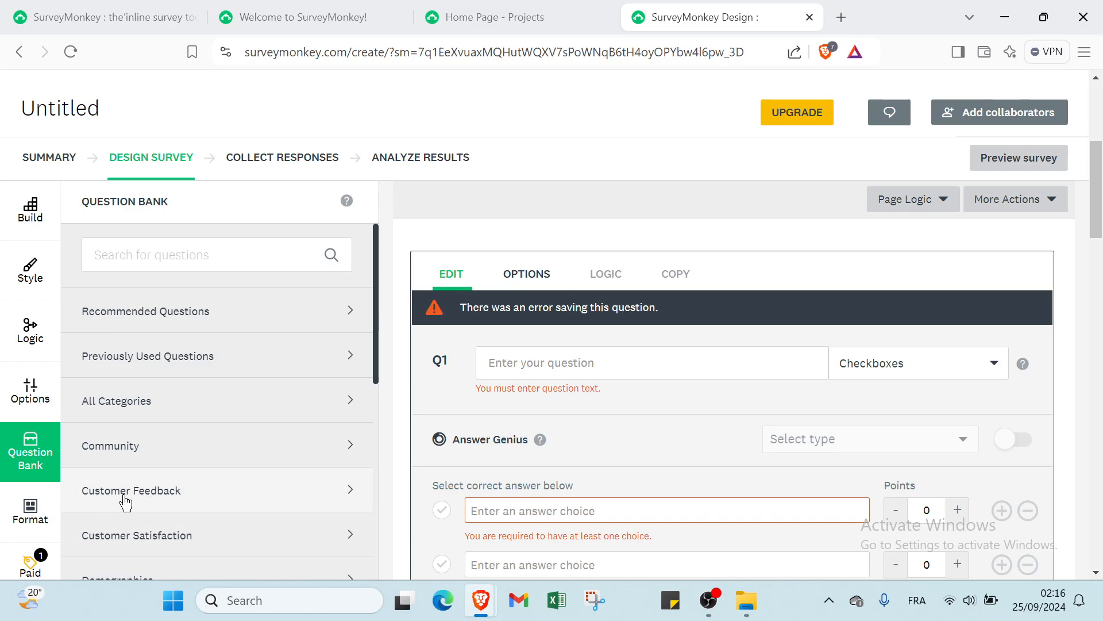
{"action": "scroll", "coordinate": [123, 547], "scroll_direction": "down", "scroll_amount": 2}
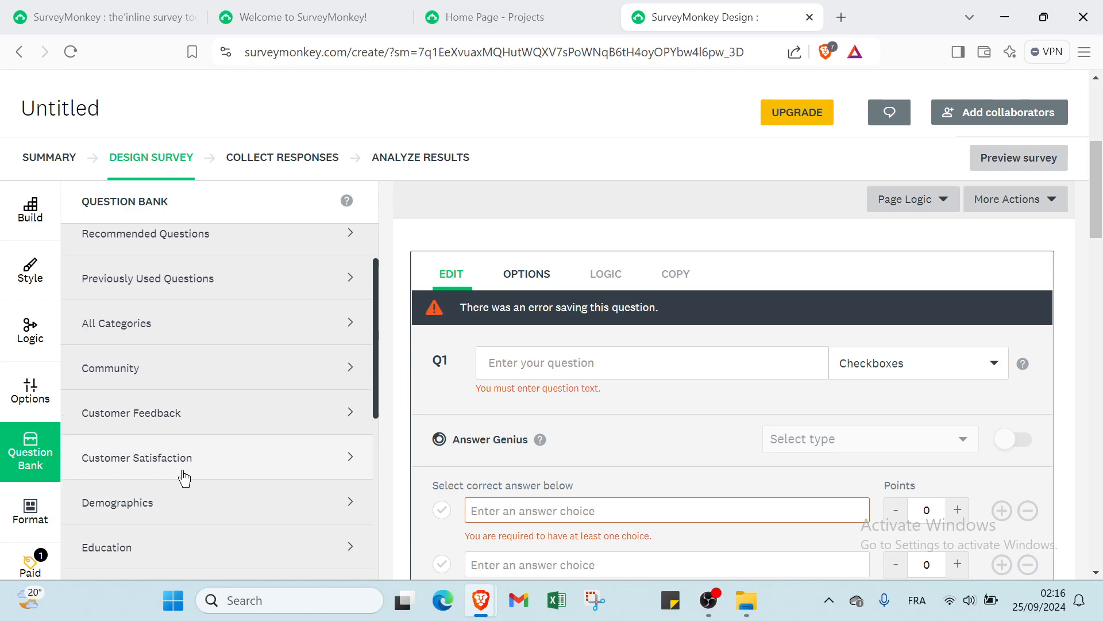
{"action": "scroll", "coordinate": [151, 532], "scroll_direction": "down", "scroll_amount": 1}
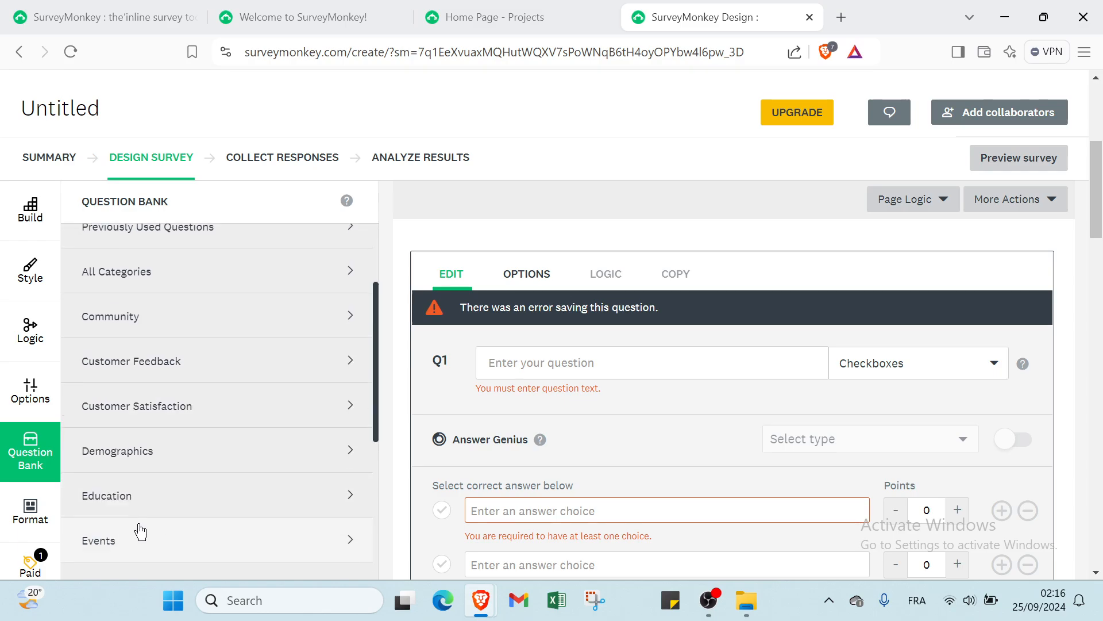
{"action": "left_click", "coordinate": [34, 563]}
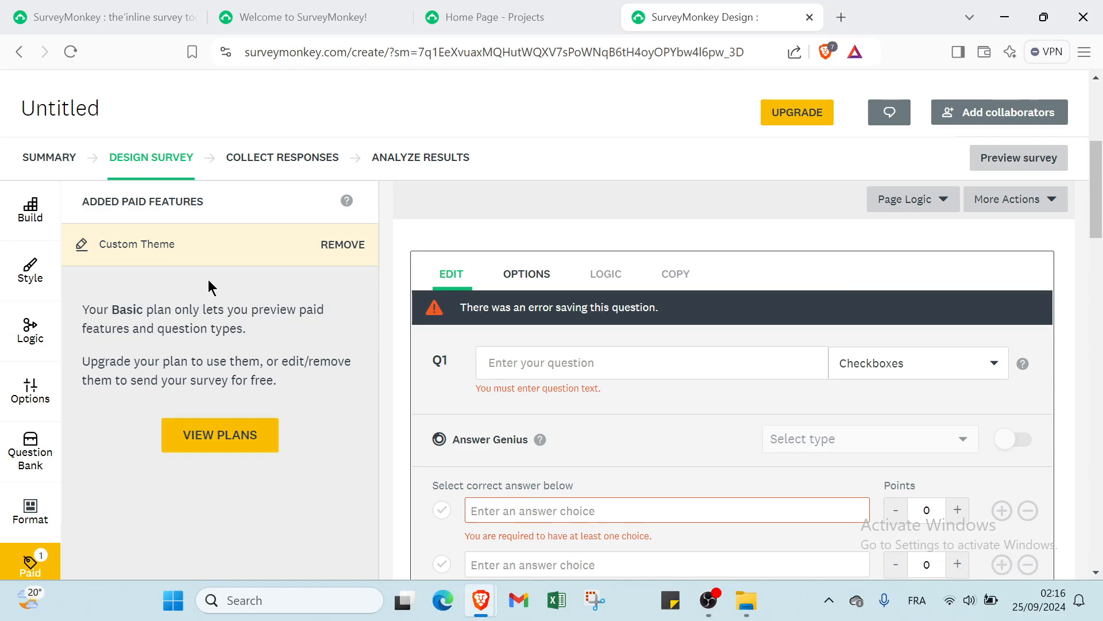
Try to switch the survey format from Classic to Conversation
{"action": "left_click", "coordinate": [34, 506]}
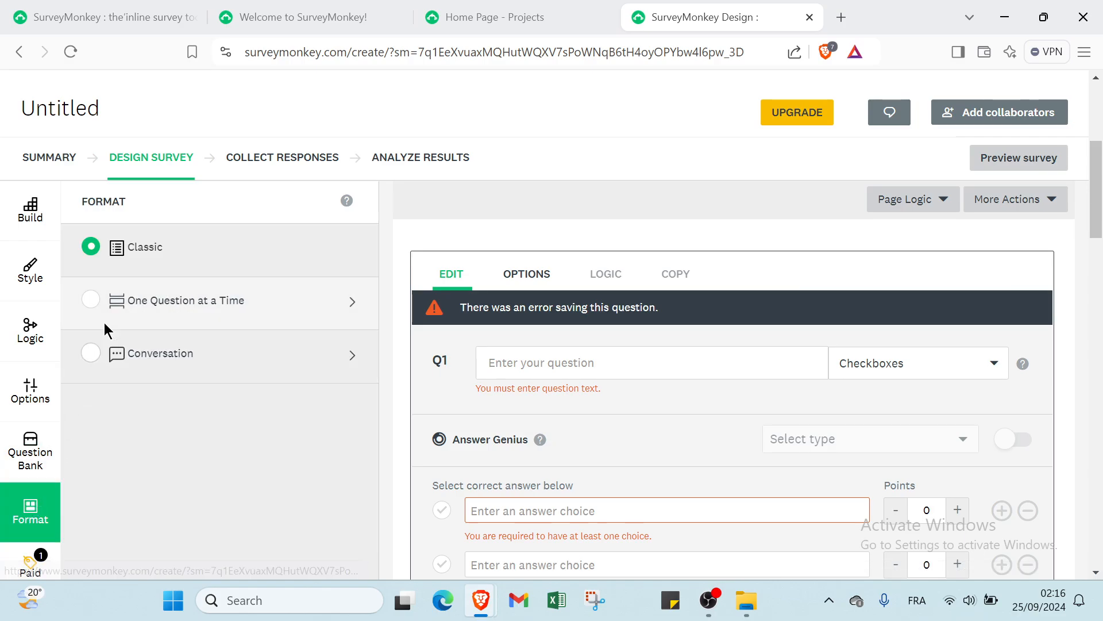
{"action": "scroll", "coordinate": [94, 339], "scroll_direction": "down", "scroll_amount": 1}
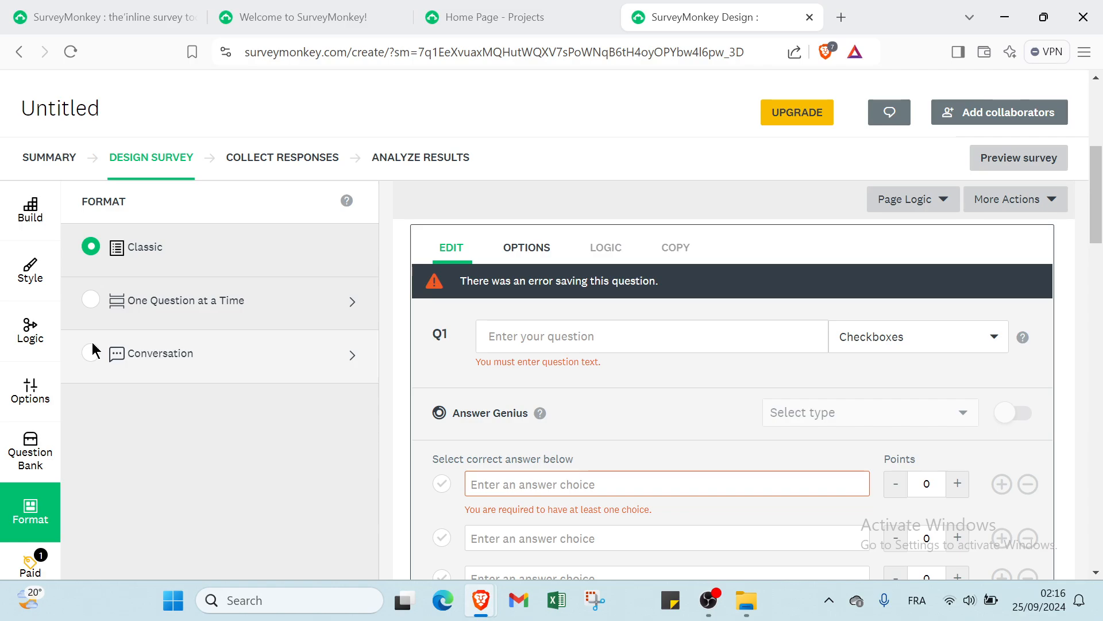
{"action": "left_click", "coordinate": [92, 352]}
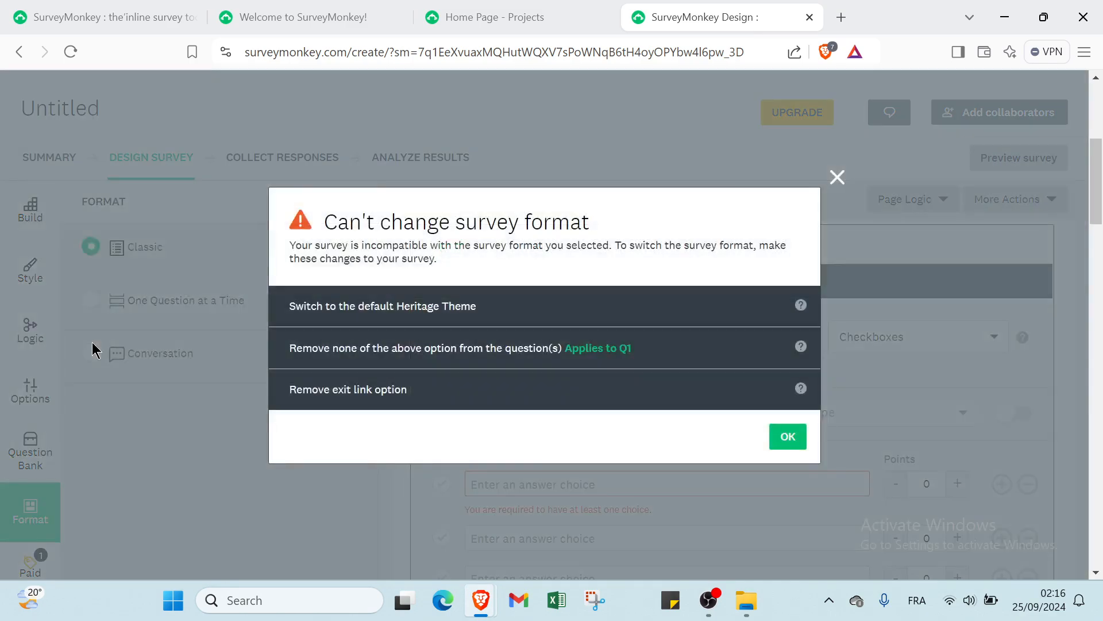
{"action": "left_click", "coordinate": [836, 176]}
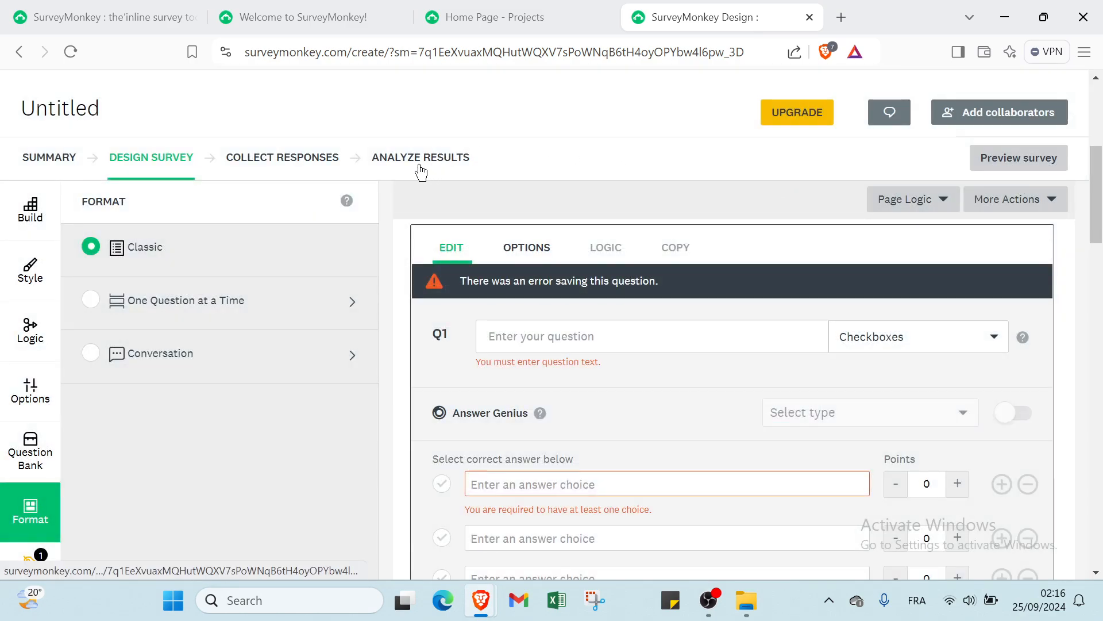
Review the ways of collecting survey responses, including sending the survey and targeting ideal respondents
{"action": "left_click", "coordinate": [246, 164]}
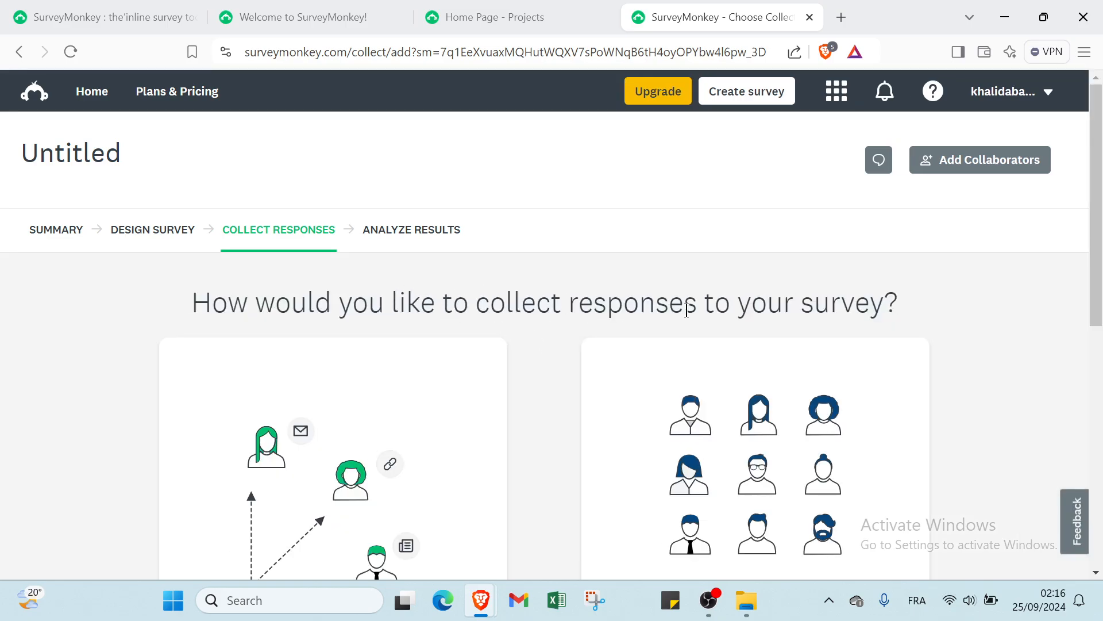
{"action": "scroll", "coordinate": [756, 338], "scroll_direction": "down", "scroll_amount": 4}
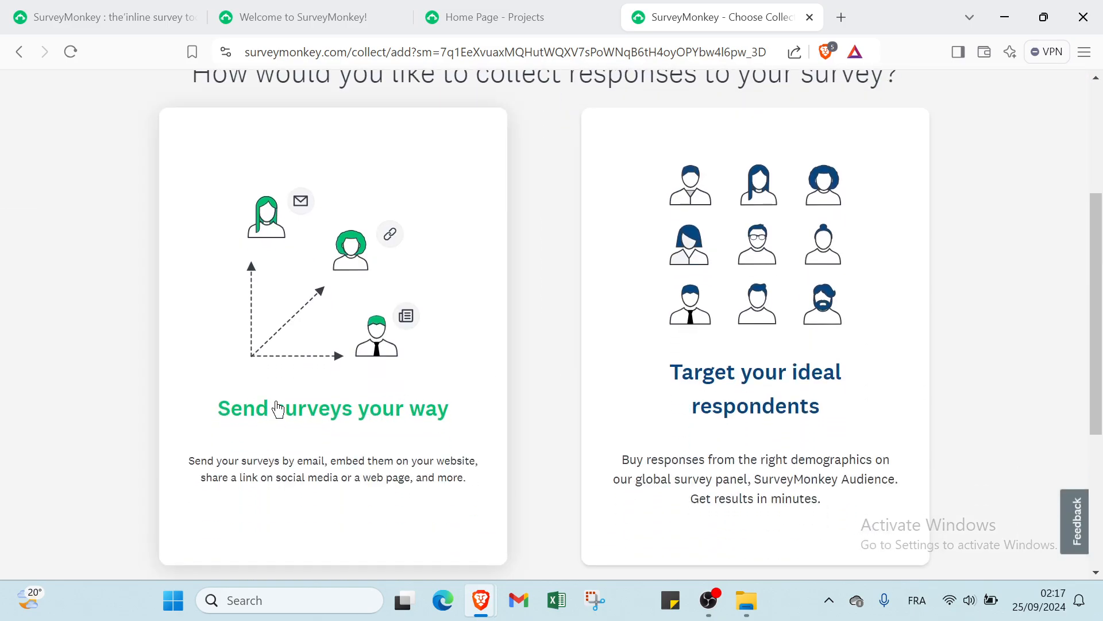
{"action": "scroll", "coordinate": [207, 475], "scroll_direction": "down", "scroll_amount": 2}
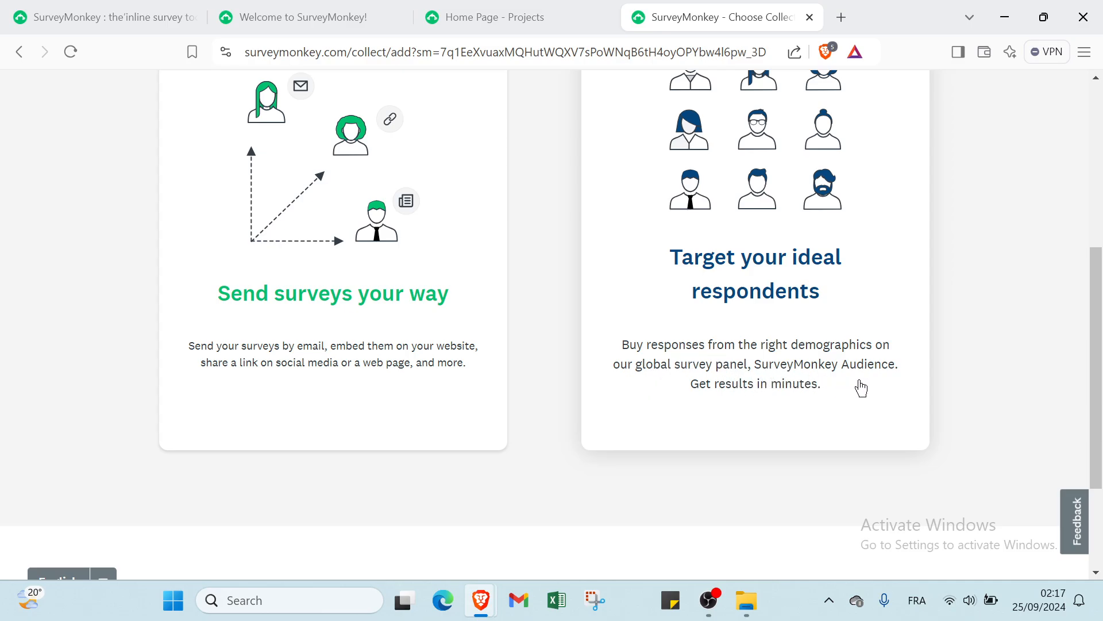
{"action": "scroll", "coordinate": [721, 383], "scroll_direction": "up", "scroll_amount": 2}
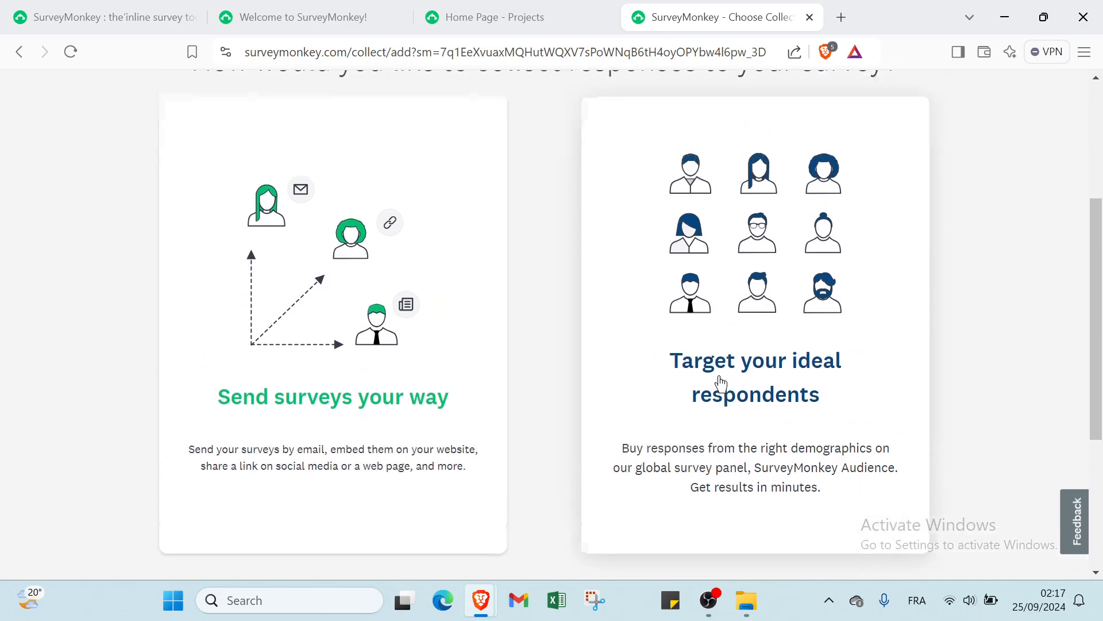
{"action": "scroll", "coordinate": [722, 382], "scroll_direction": "up", "scroll_amount": 4}
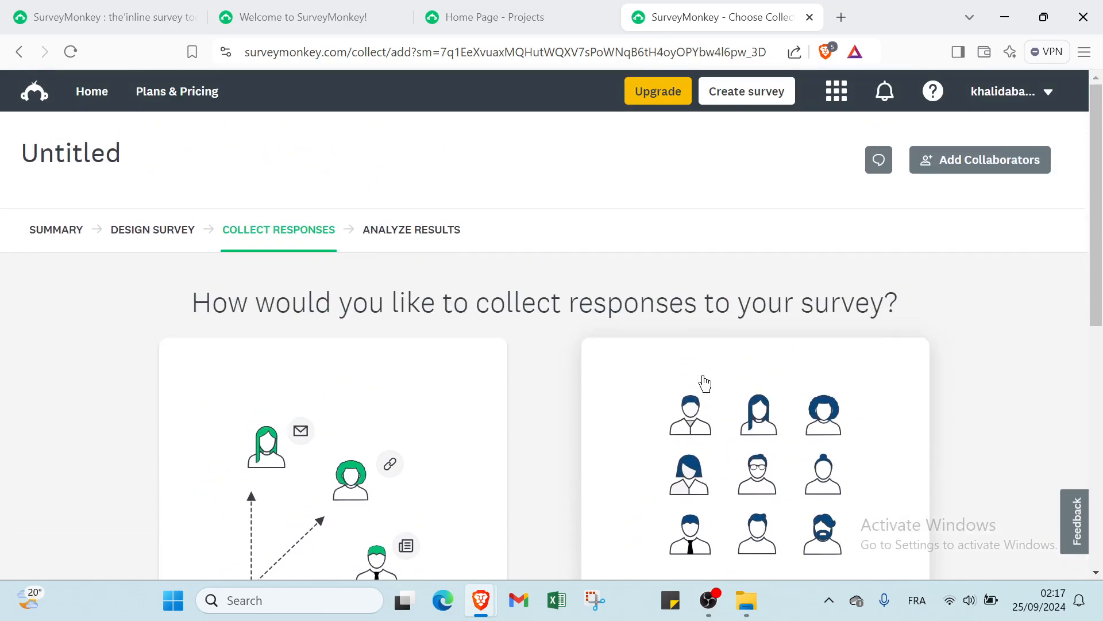
Examine the saved views, exports, shared data and insights features on the survey's results analysis page
{"action": "left_click", "coordinate": [458, 231]}
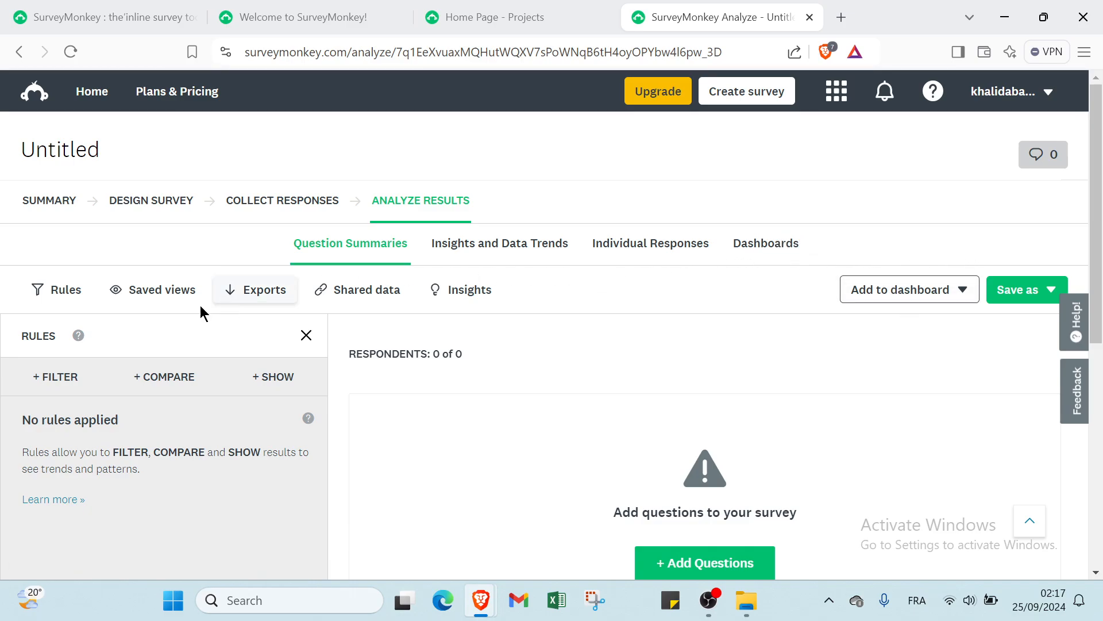
{"action": "left_click", "coordinate": [167, 290]}
{"action": "left_click", "coordinate": [254, 295]}
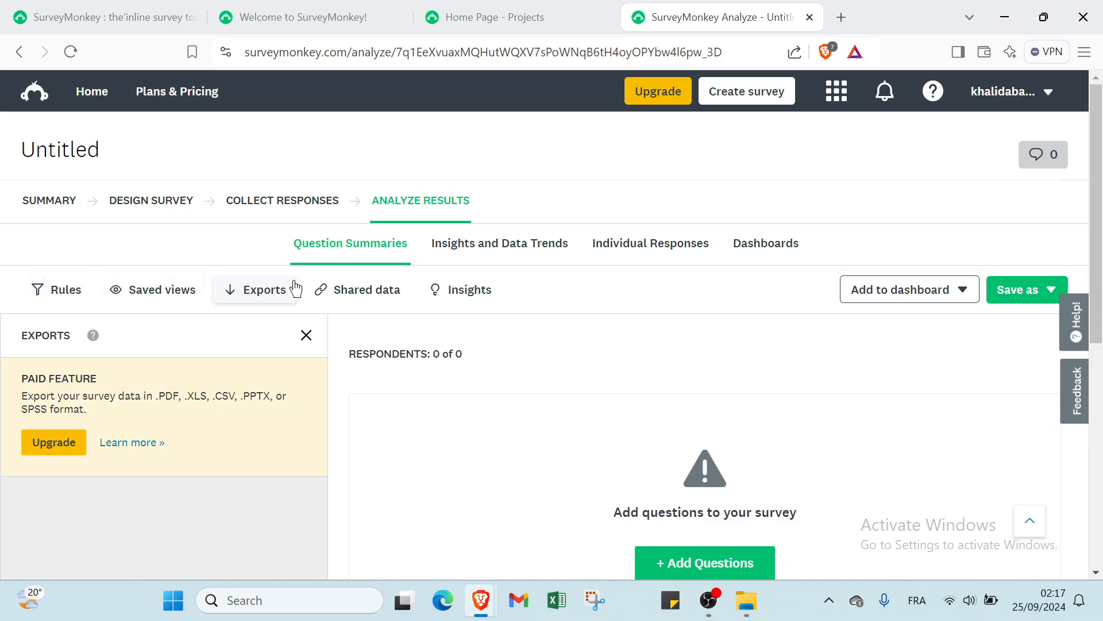
{"action": "left_click", "coordinate": [326, 293]}
{"action": "left_click", "coordinate": [435, 289]}
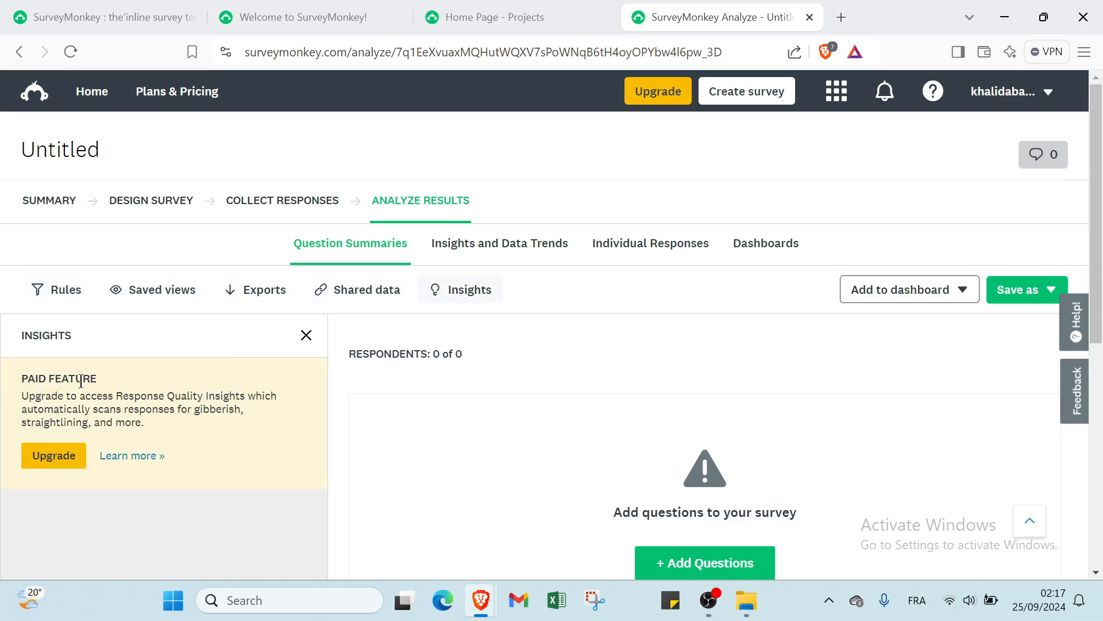
{"action": "left_click", "coordinate": [306, 335]}
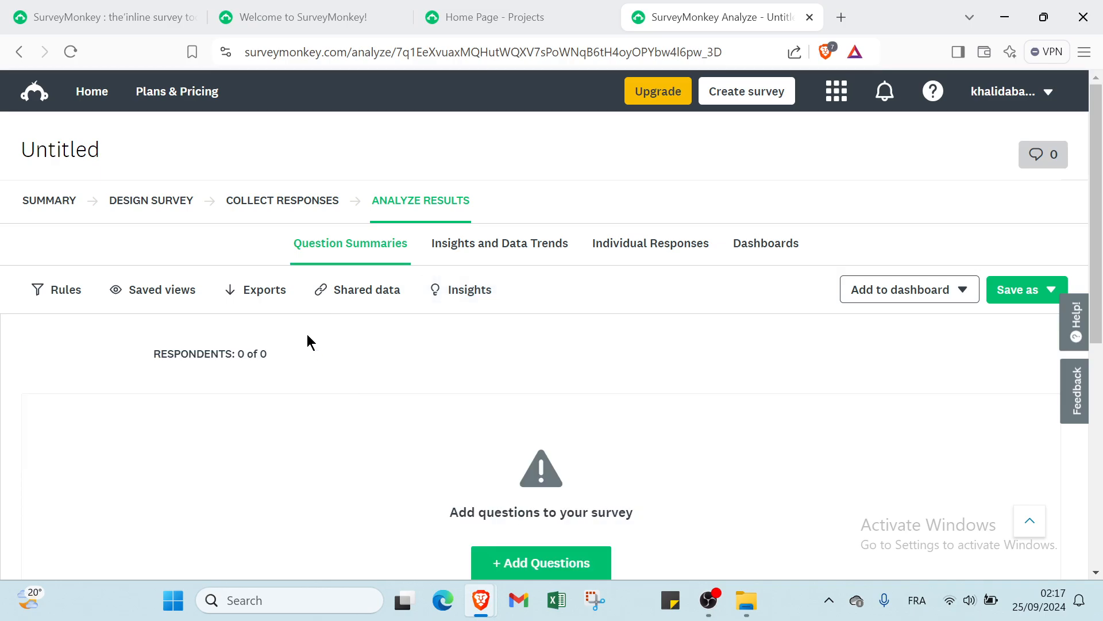
Go through the add-questions link and the survey summary, and switch back to the SurveyMonkey homepage
{"action": "scroll", "coordinate": [345, 336], "scroll_direction": "down", "scroll_amount": 3}
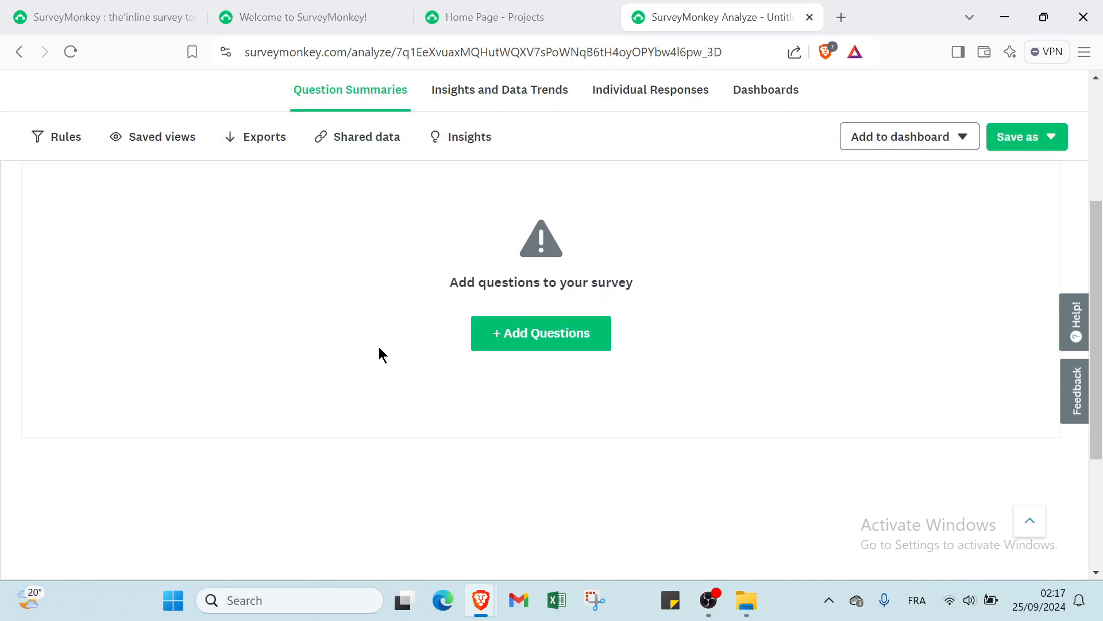
{"action": "left_click", "coordinate": [539, 343]}
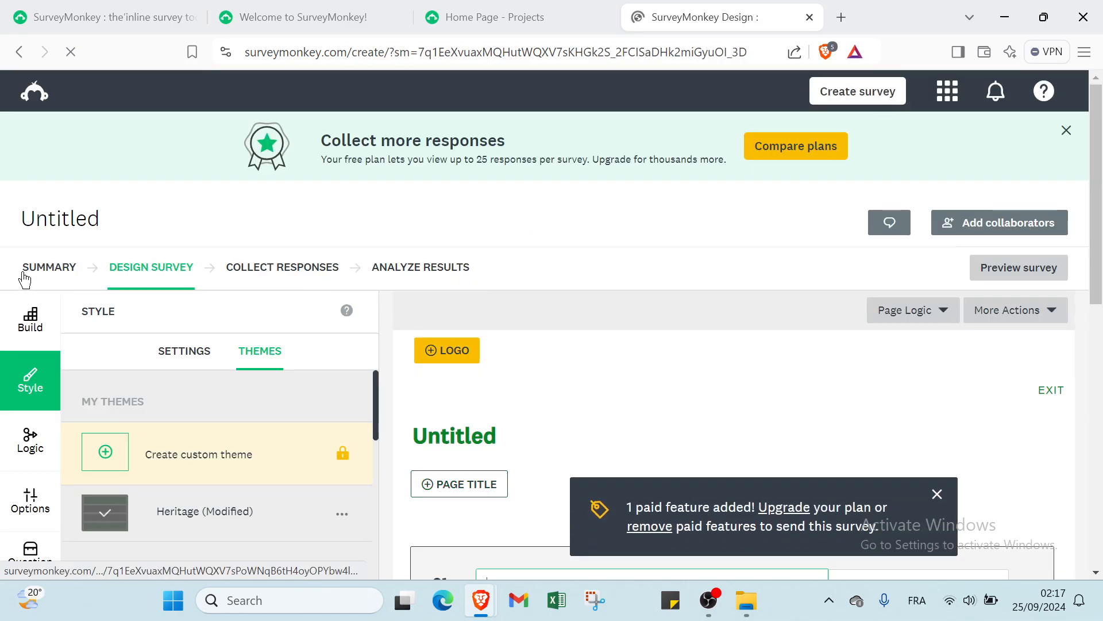
{"action": "left_click", "coordinate": [24, 276]}
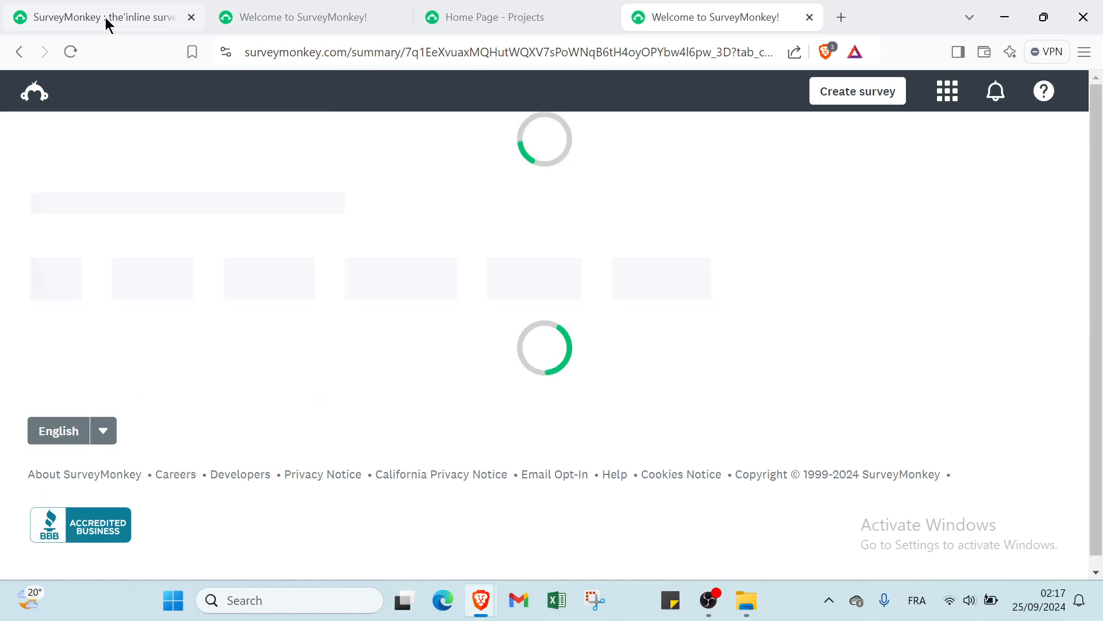
{"action": "left_click", "coordinate": [110, 19]}
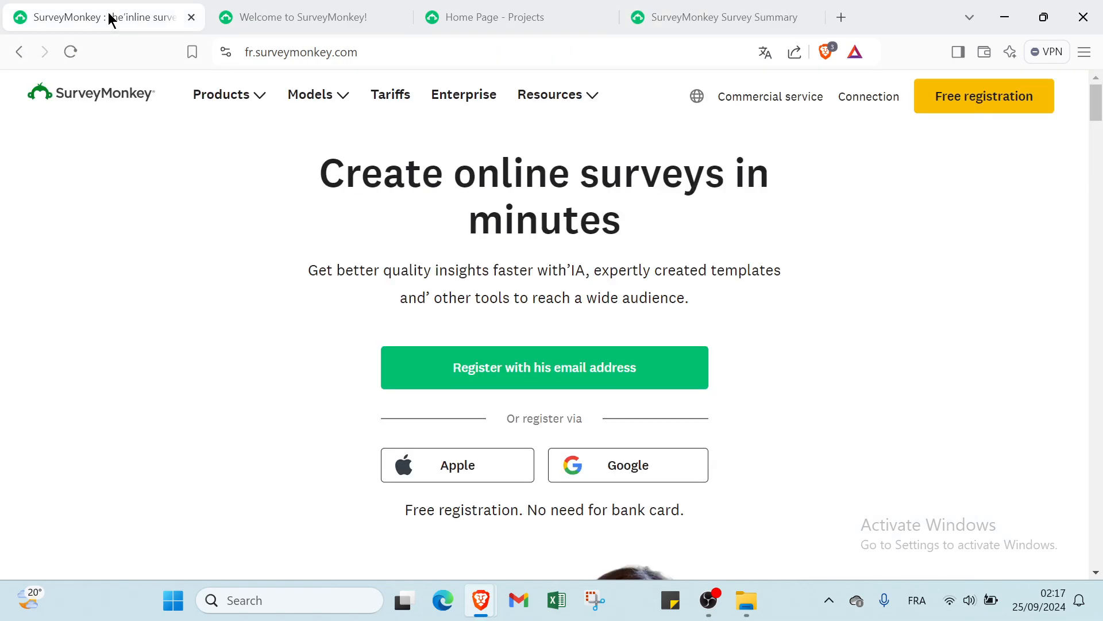